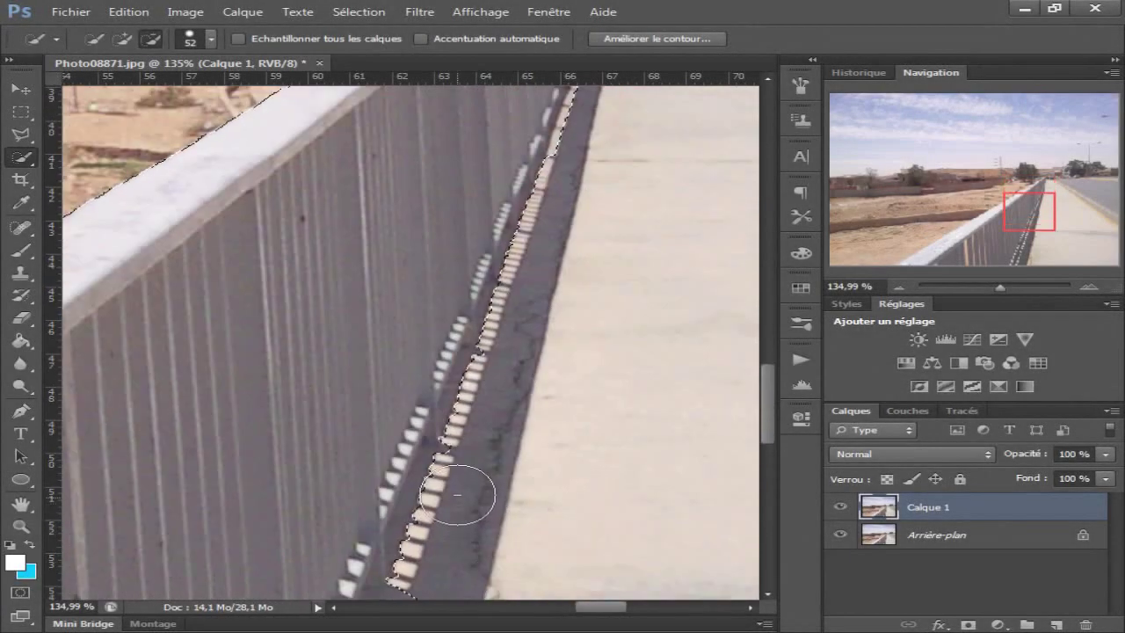
Zoom out with the Navigator to see more of the selected bridge railing.
scroll(387, 527, down, 5)
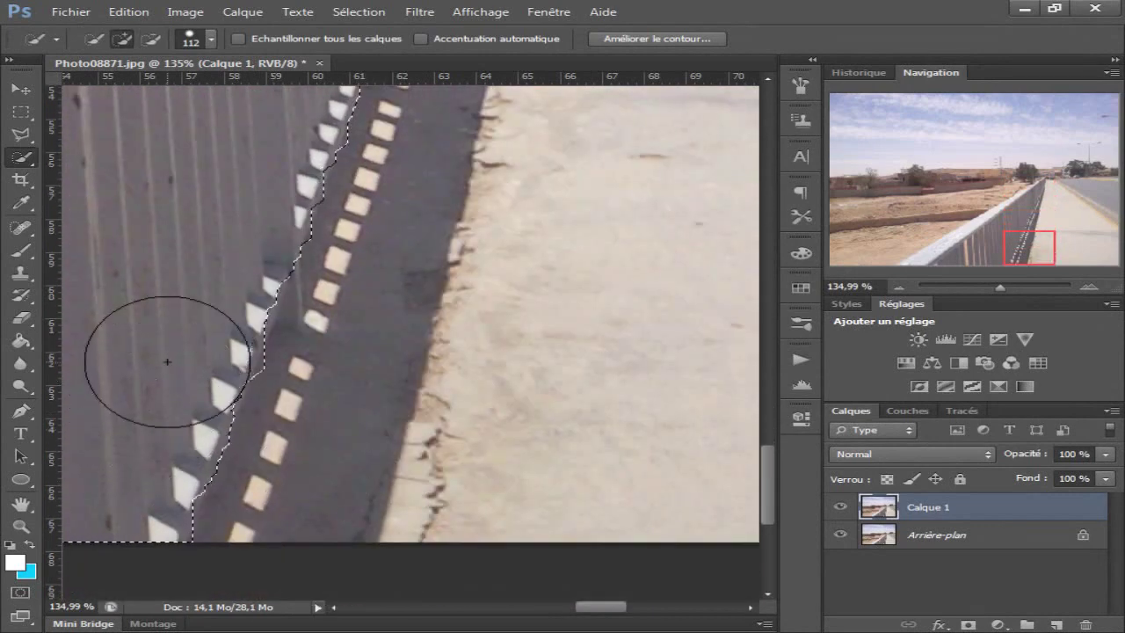
scroll(392, 376, up, 5)
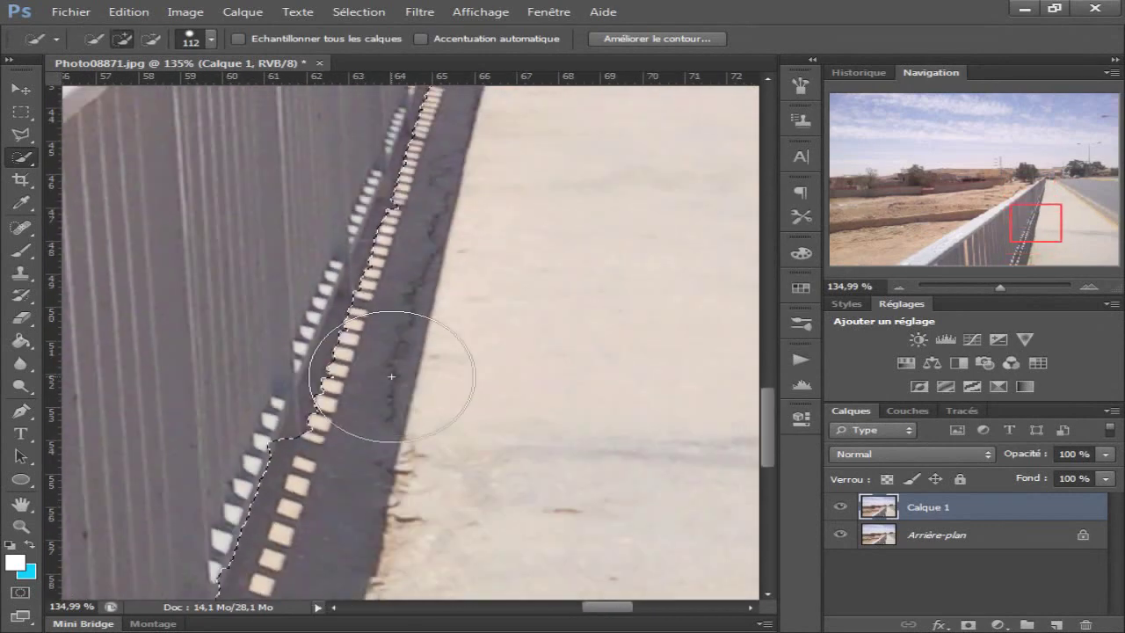
drag(999, 286, 993, 288)
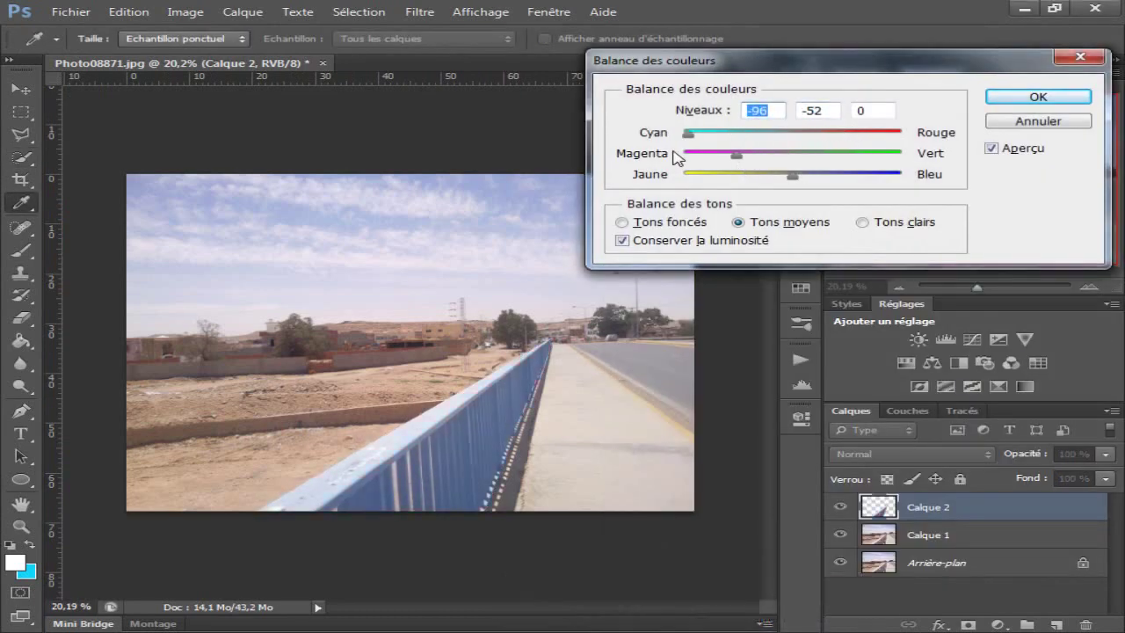
Set up a larger Clone Stamp brush for the rail marks and reactivate layer Calque 1.
click(21, 273)
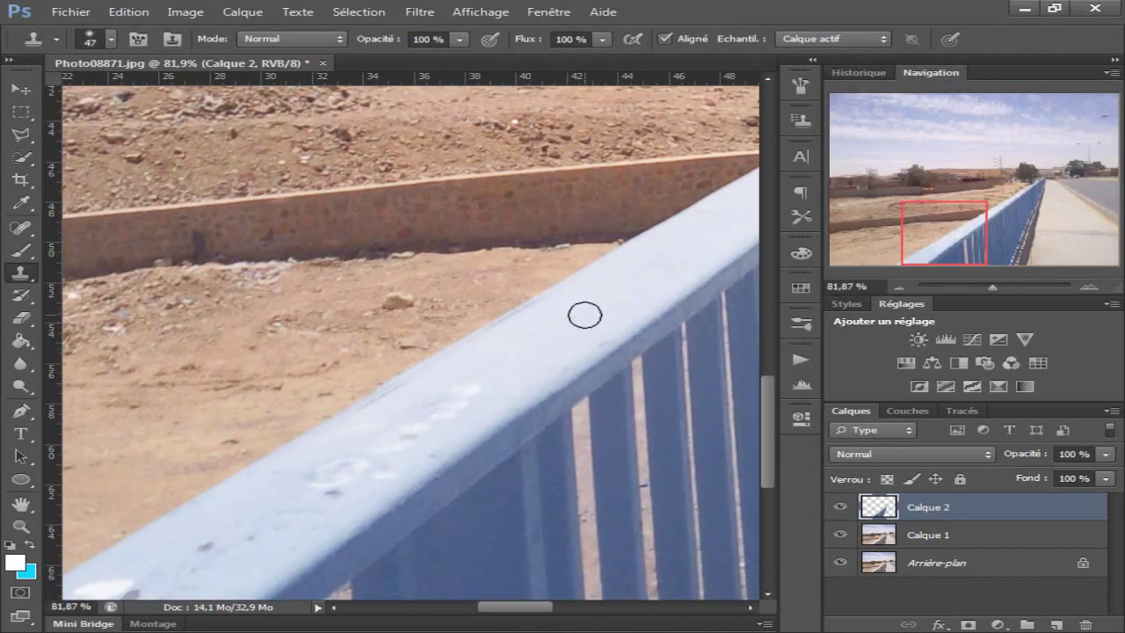
scroll(338, 488, down, 1)
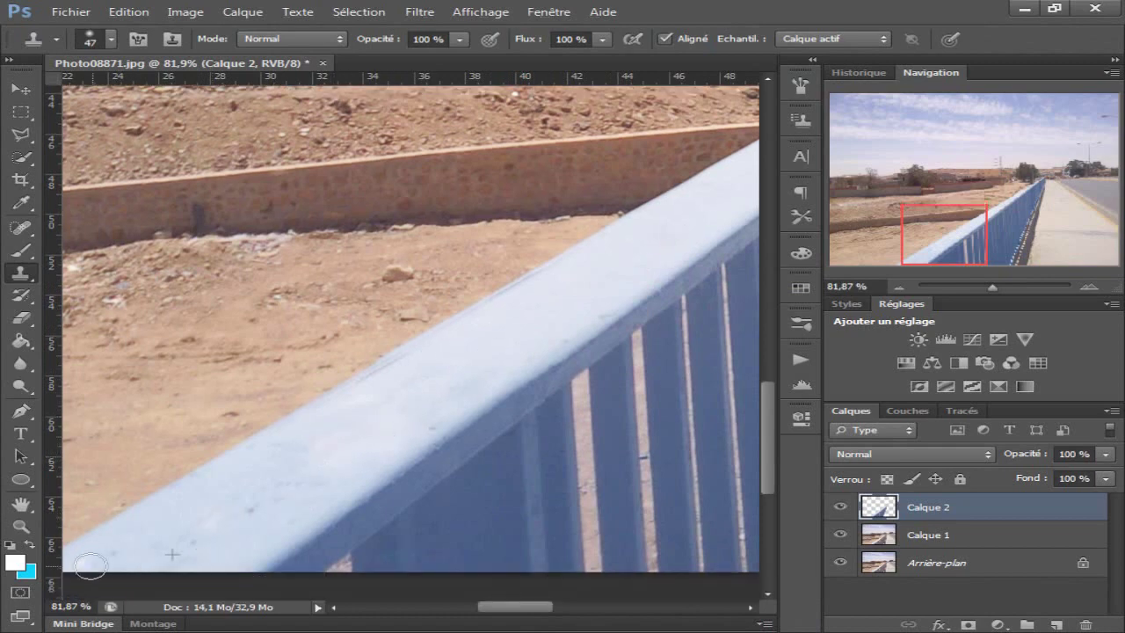
key(bracketright)
key(bracketright)
key(bracketright)
drag(991, 288, 977, 288)
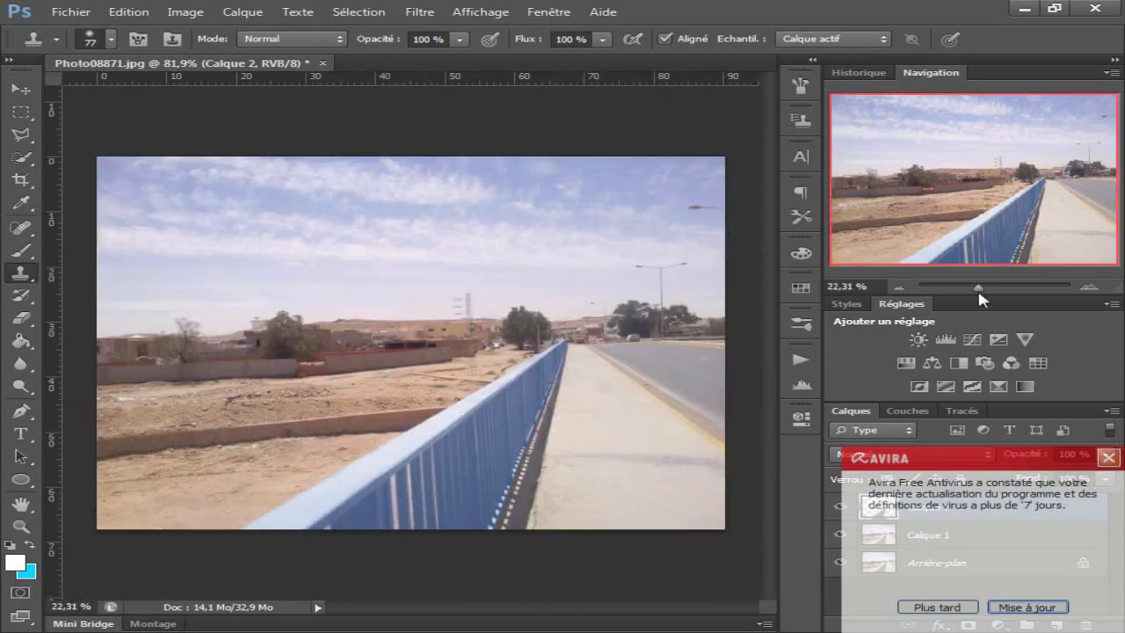
key(alt+bracketleft)
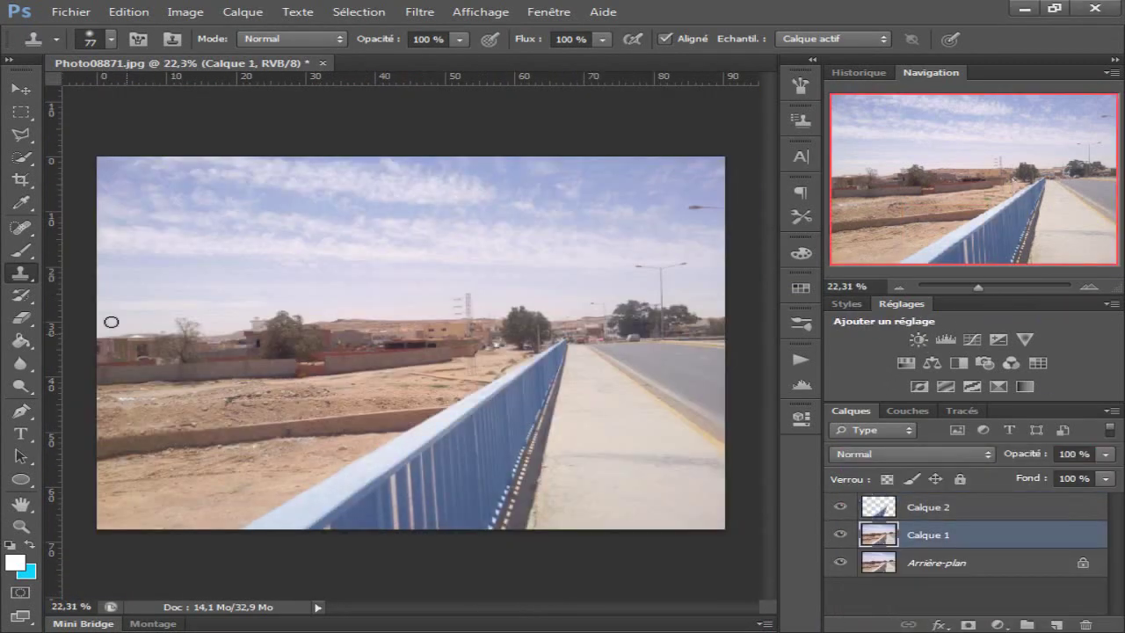
Quick-select the dirt ground below the railing.
key(w)
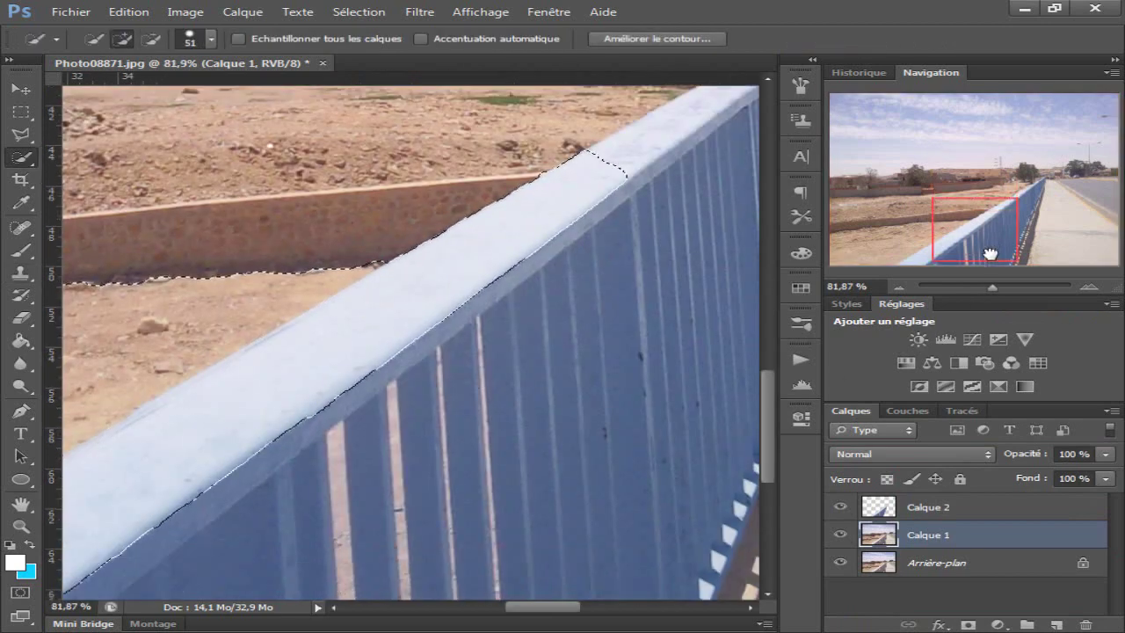
drag(991, 288, 986, 288)
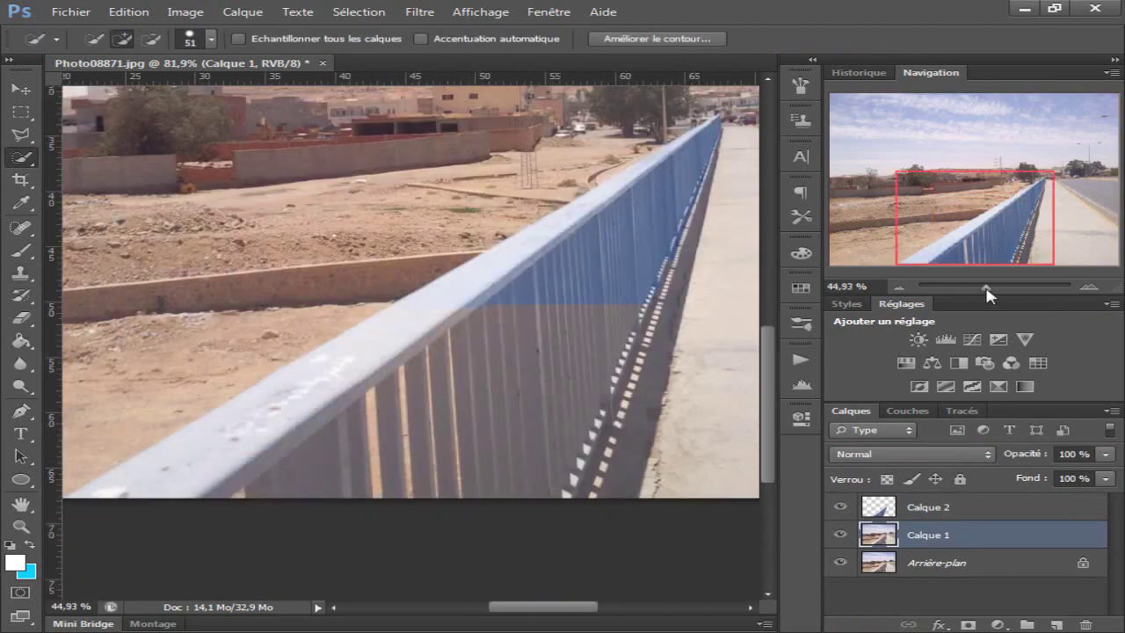
alt+right_click(493, 273)
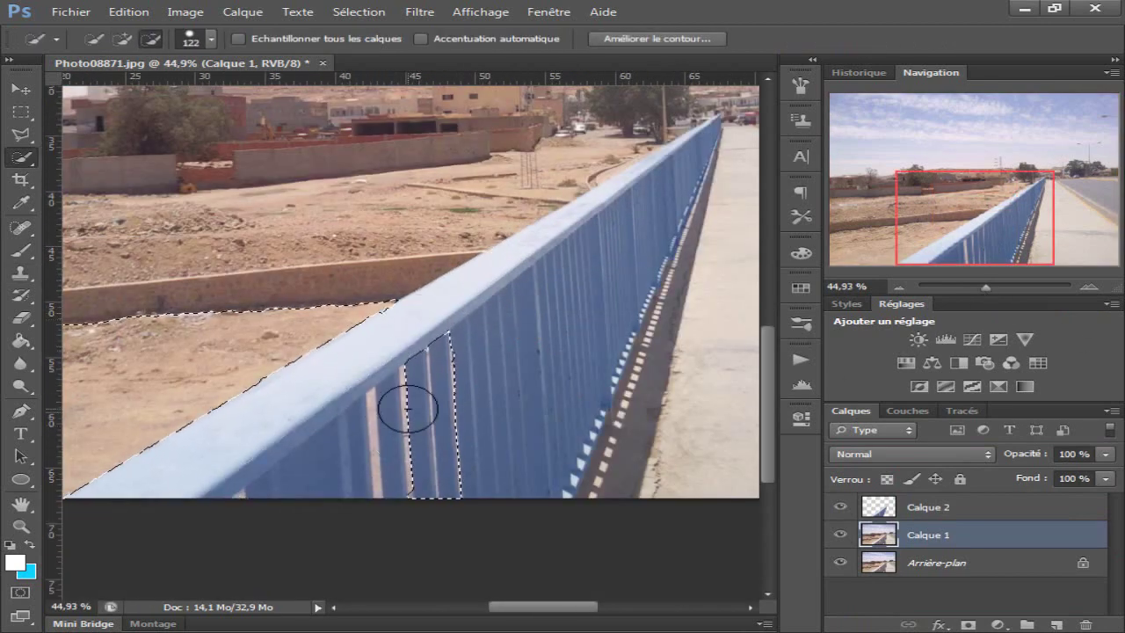
Tint the ground with Color Balance Cyan -100, then open the Nouveau dossier folder.
key(ctrl+b)
text(-100)
key(Return)
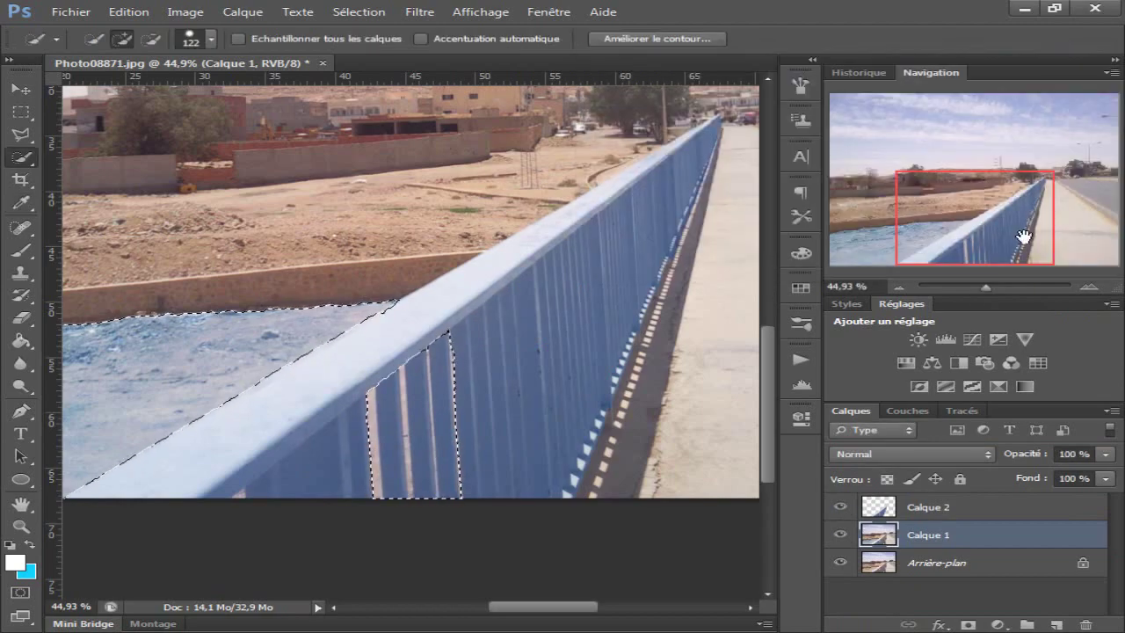
drag(986, 288, 980, 287)
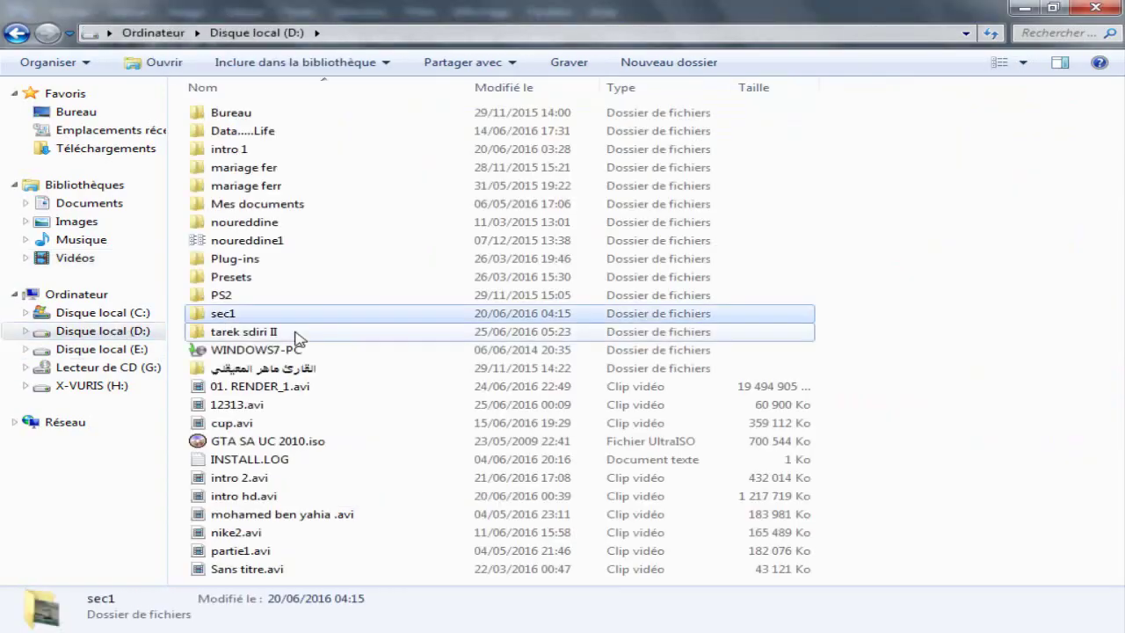
double_click(296, 204)
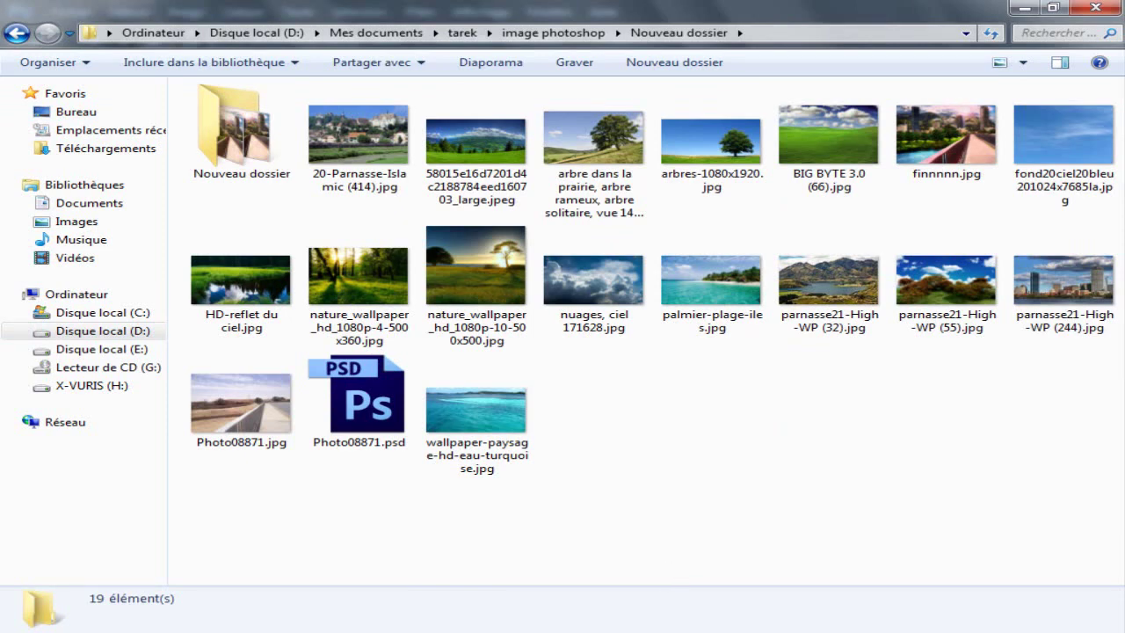
Open the beach photo palmier-plage-iles.jpg in Photoshop.
double_click(710, 279)
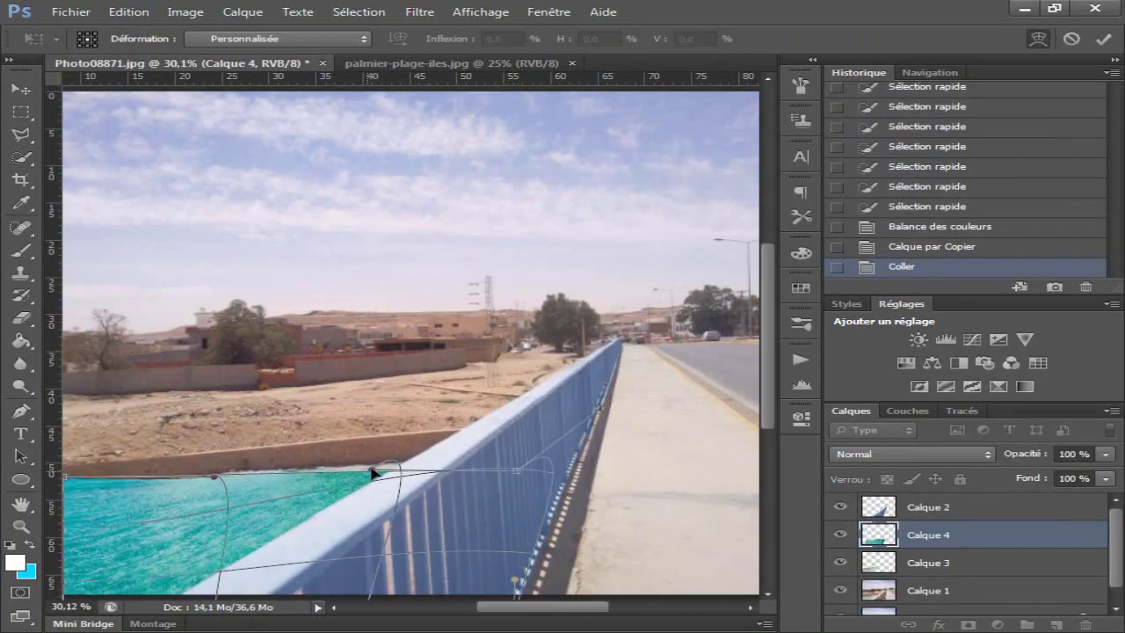
Commit the warped water and stretch the sea layer further to the right.
key(Return)
key(v)
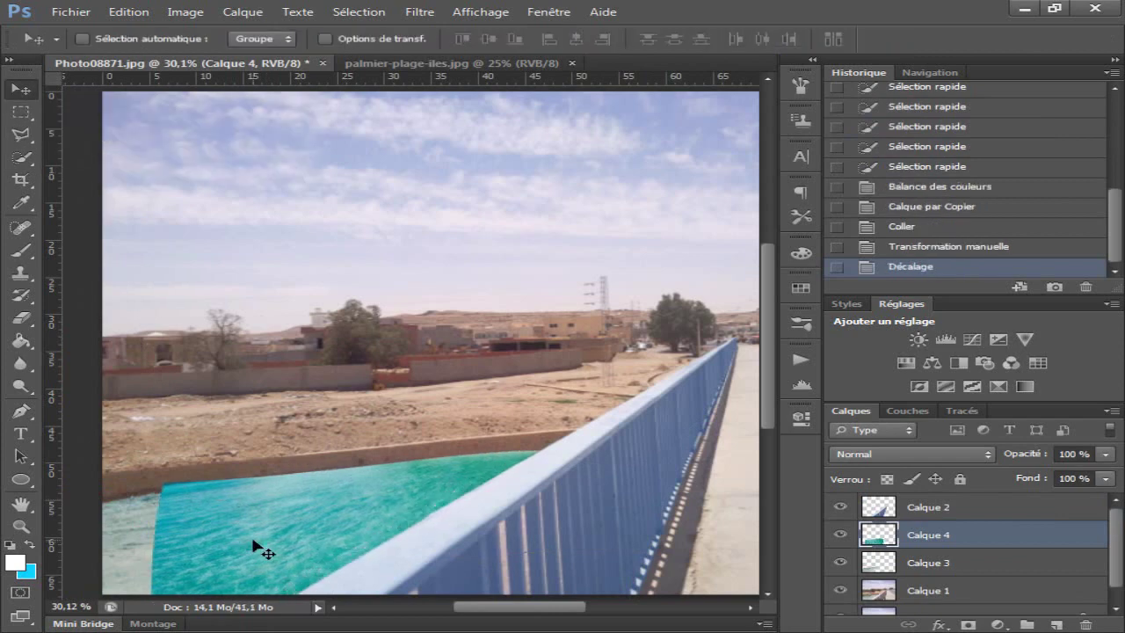
key(ctrl+t)
drag(603, 449, 615, 445)
key(Return)
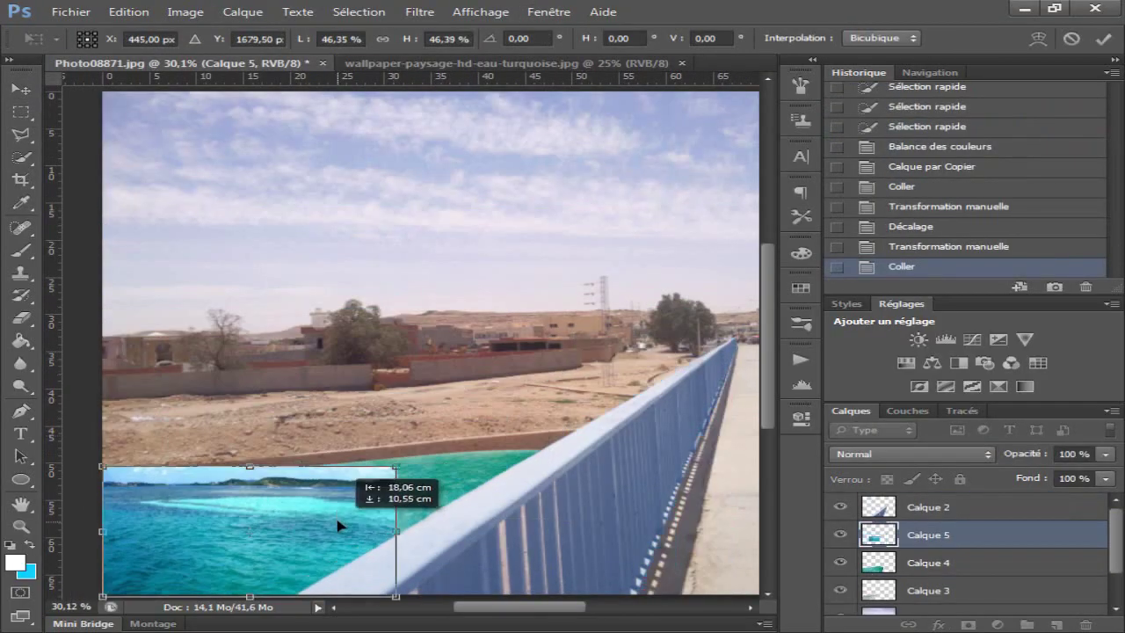
Lower the new sea layer's opacity and pull its top-left corner down into place.
key(ctrl+d)
drag(1104, 454, 1088, 479)
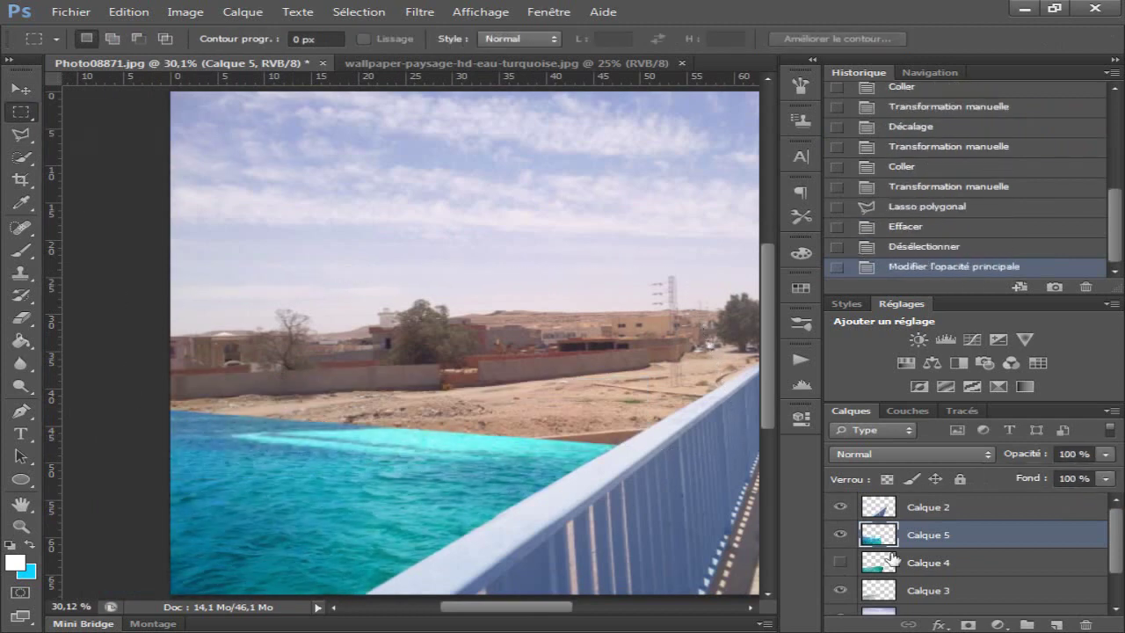
key(ctrl+t)
mouse_move(170, 413)
mouse_down()
mouse_move(192, 475)
mouse_move(329, 477)
mouse_move(597, 515)
mouse_up()
key(Return)
Warp the sea layer to fit the ground beside the bridge.
key(ctrl+t)
scroll(659, 580, down, 1)
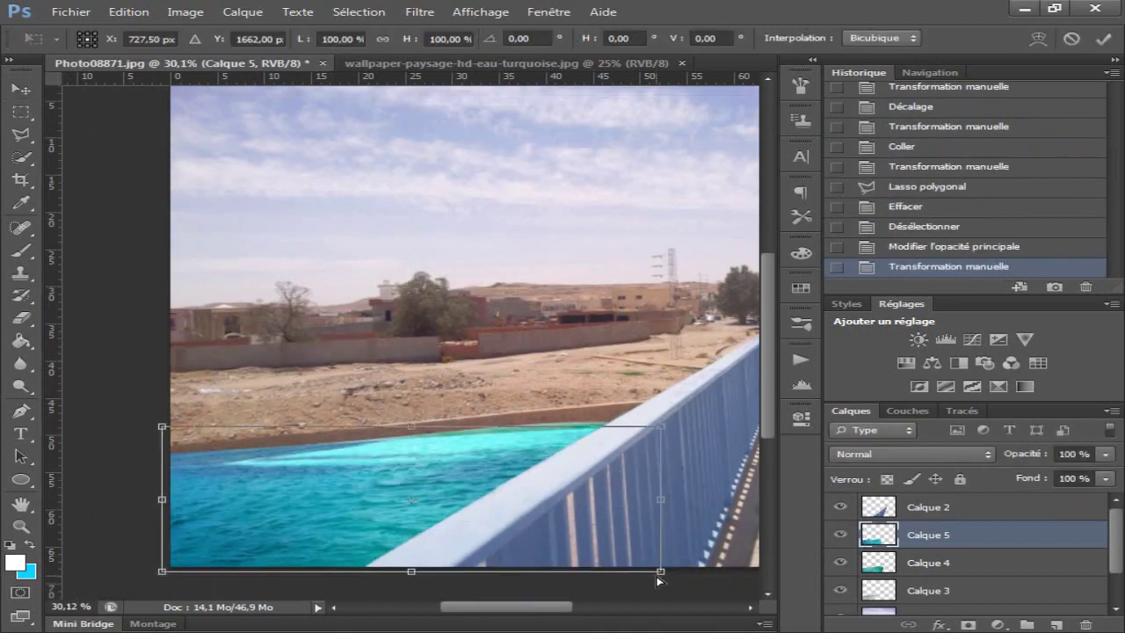
right_click(540, 447)
click(584, 281)
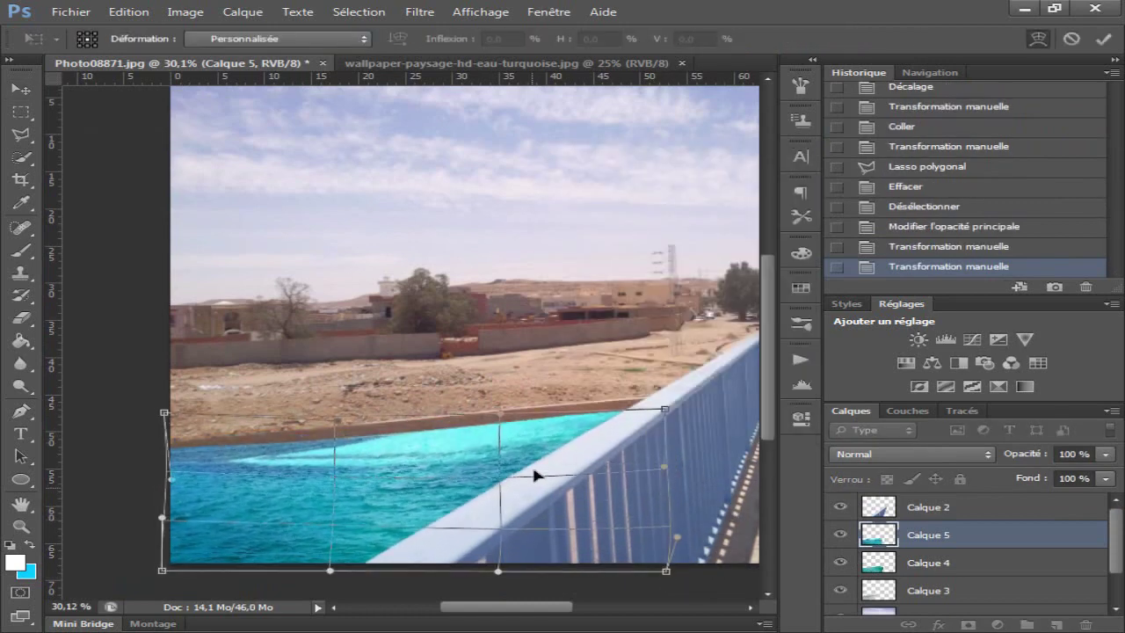
key(Return)
Quick-select the pale gaps between the railing bars on Calque 2.
click(930, 72)
drag(966, 286, 996, 287)
key(w)
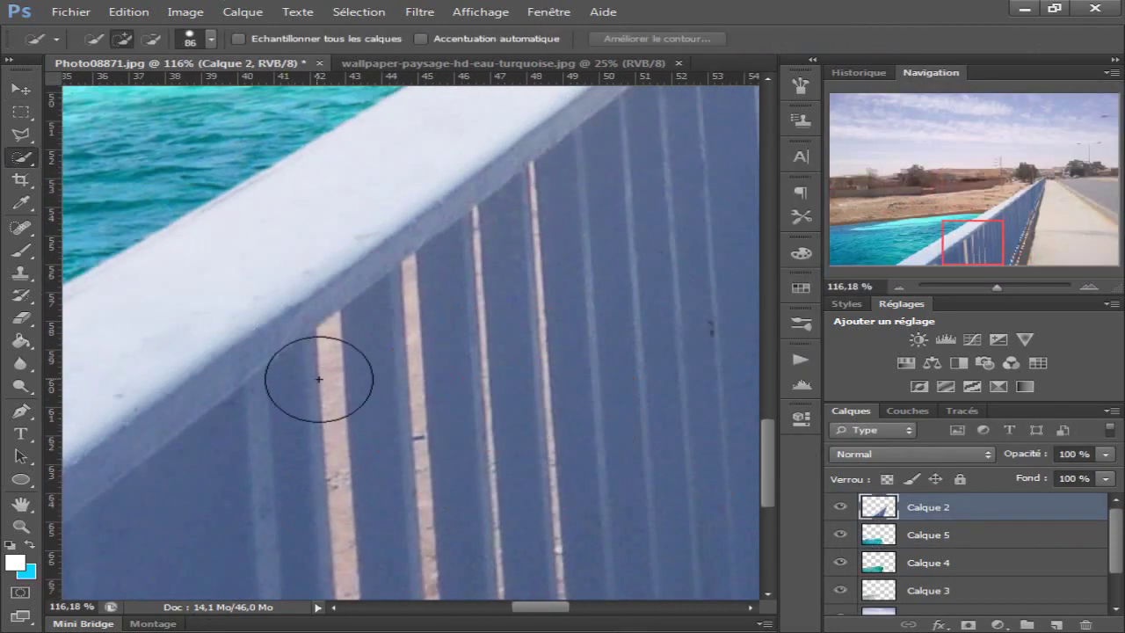
drag(346, 483, 351, 397)
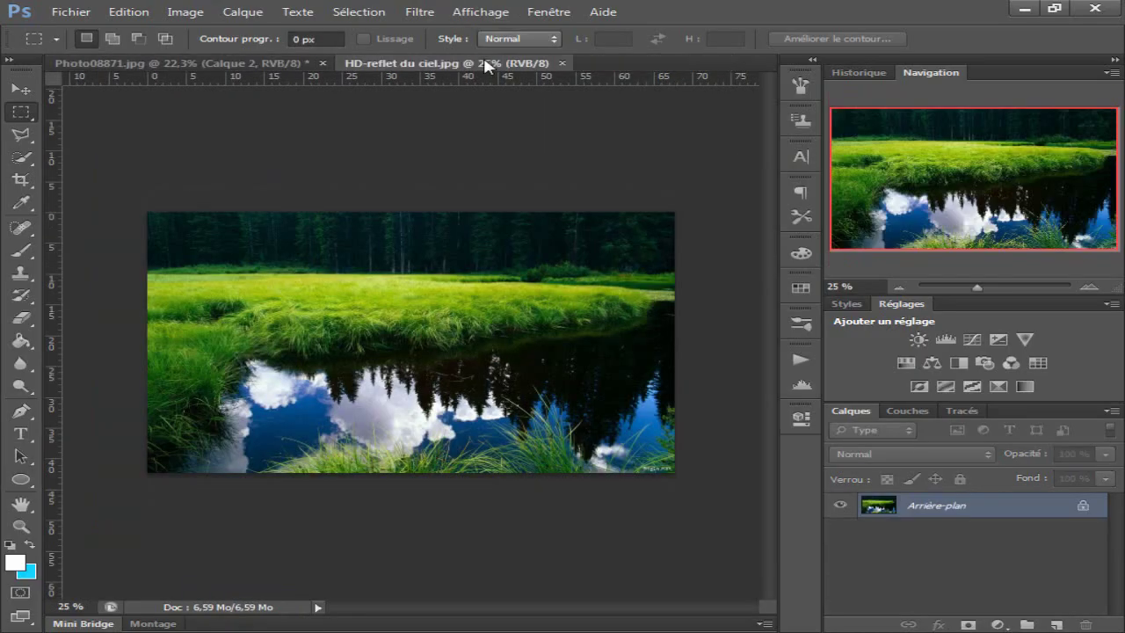
Clone-paint grass above the water and delete the grass strip near the buildings.
key(s)
click(176, 63)
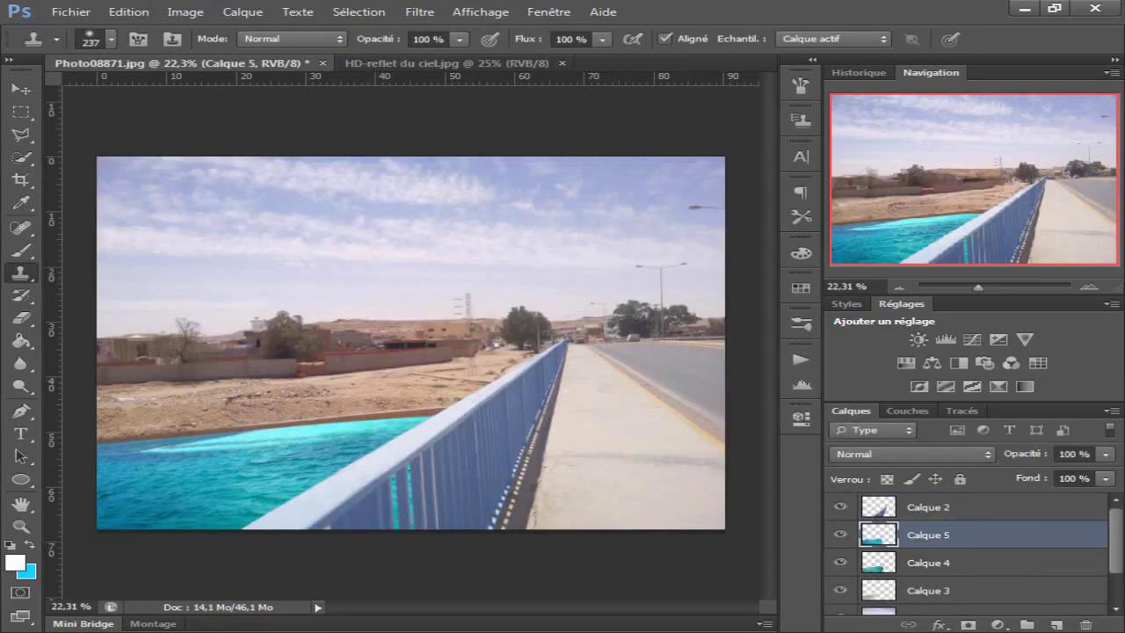
mouse_move(440, 409)
mouse_down()
mouse_move(164, 421)
mouse_move(414, 400)
mouse_up()
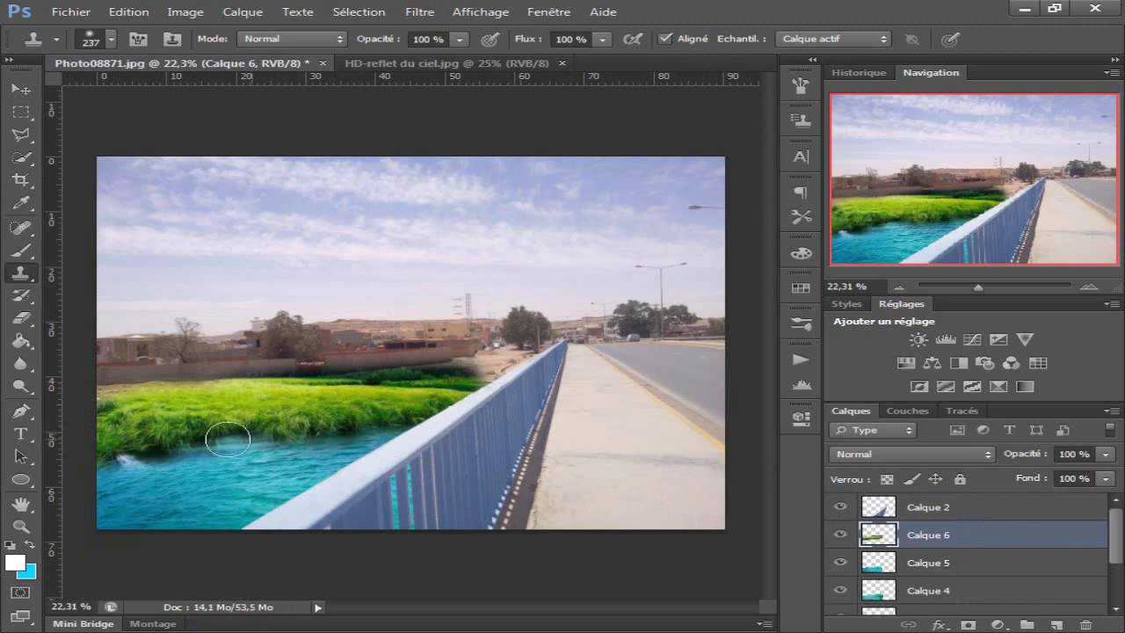
key(l)
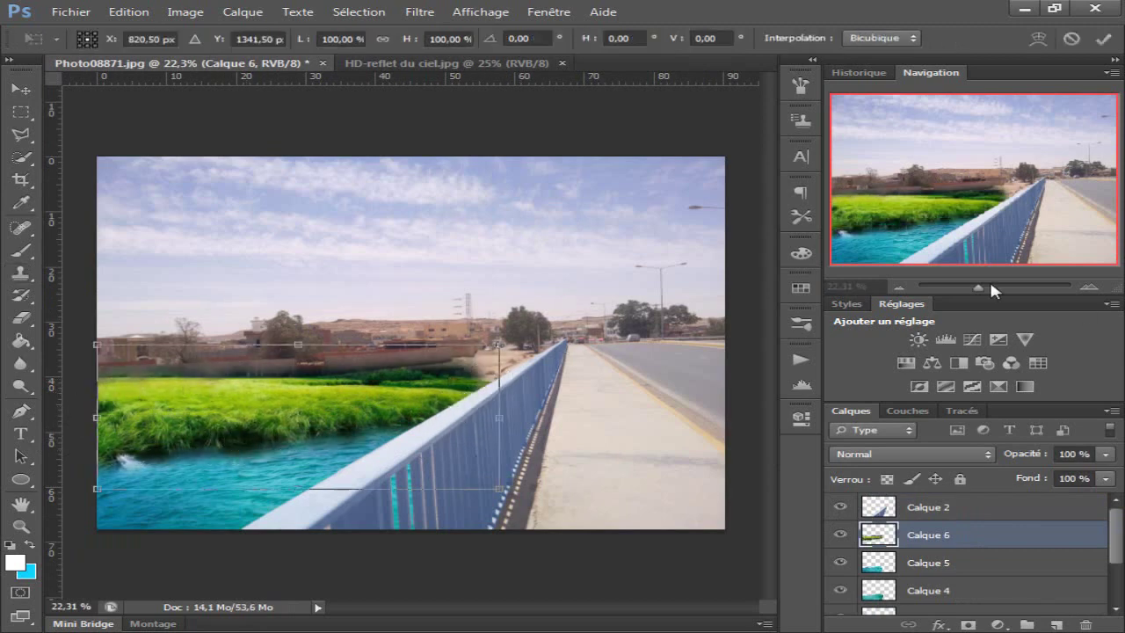
scroll(312, 328, up, 2)
key(Delete)
click(23, 276)
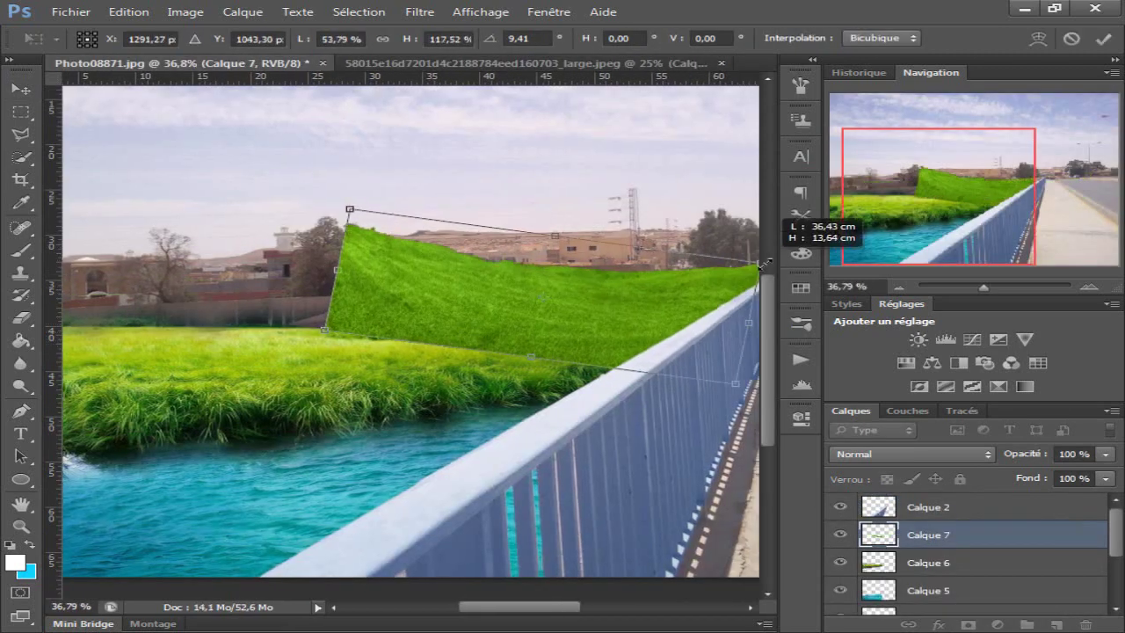
Place grass on the far bank, merge it into Calque 6, and erase seams at 77%.
drag(763, 262, 694, 308)
key(Return)
key(ctrl+e)
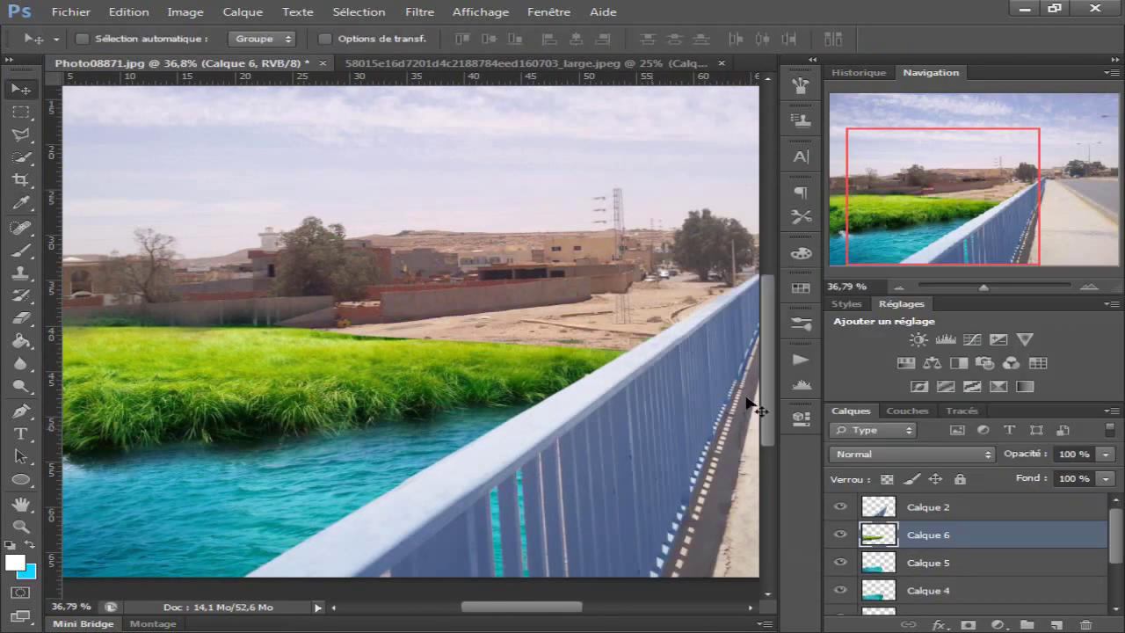
mouse_move(752, 406)
mouse_down()
mouse_move(424, 390)
mouse_move(44, 297)
mouse_up()
drag(389, 58, 468, 58)
right_click(352, 317)
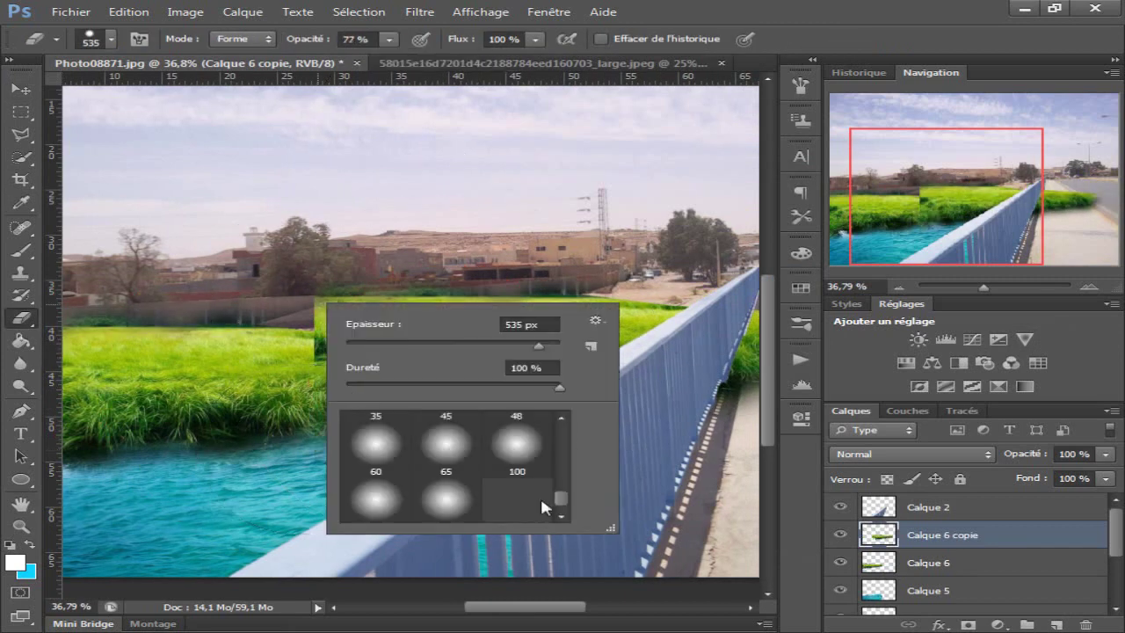
drag(317, 351, 470, 440)
Refine the grass with lasso and eraser while toggling Calque 6 copie visibility.
scroll(477, 477, right, 5)
scroll(181, 313, left, 3)
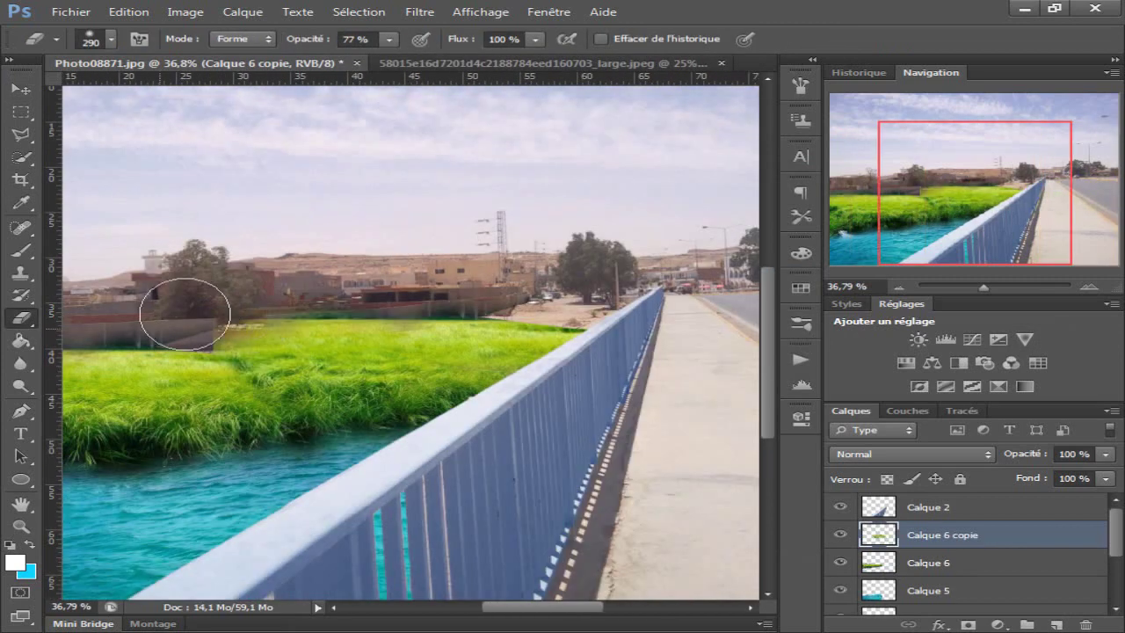
right_click(21, 133)
click(88, 126)
click(840, 534)
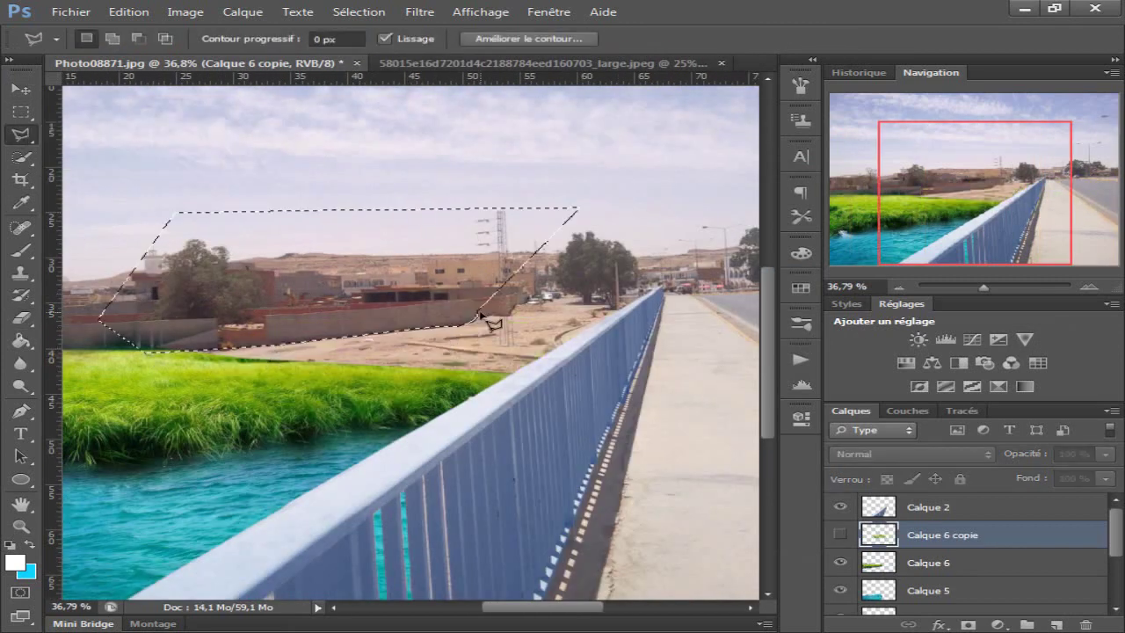
right_click(20, 112)
key(ctrl+d)
right_click(20, 249)
click(20, 317)
click(840, 534)
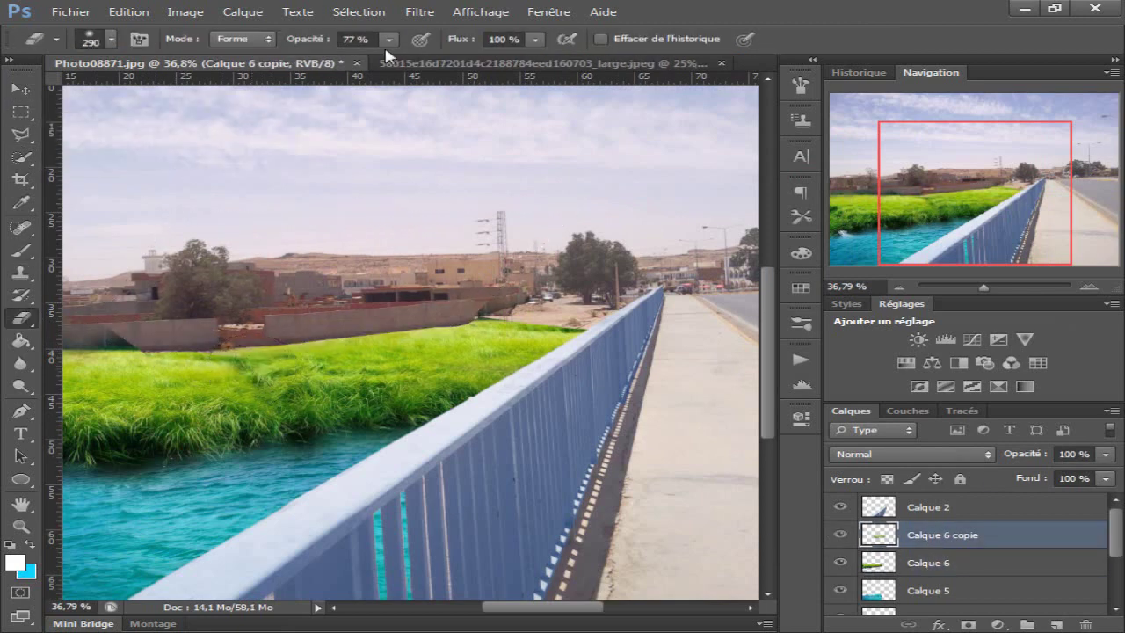
drag(983, 287, 977, 288)
Clear the lasso selection and open parnasse21-High-WP (55).jpg from the image folder.
key(l)
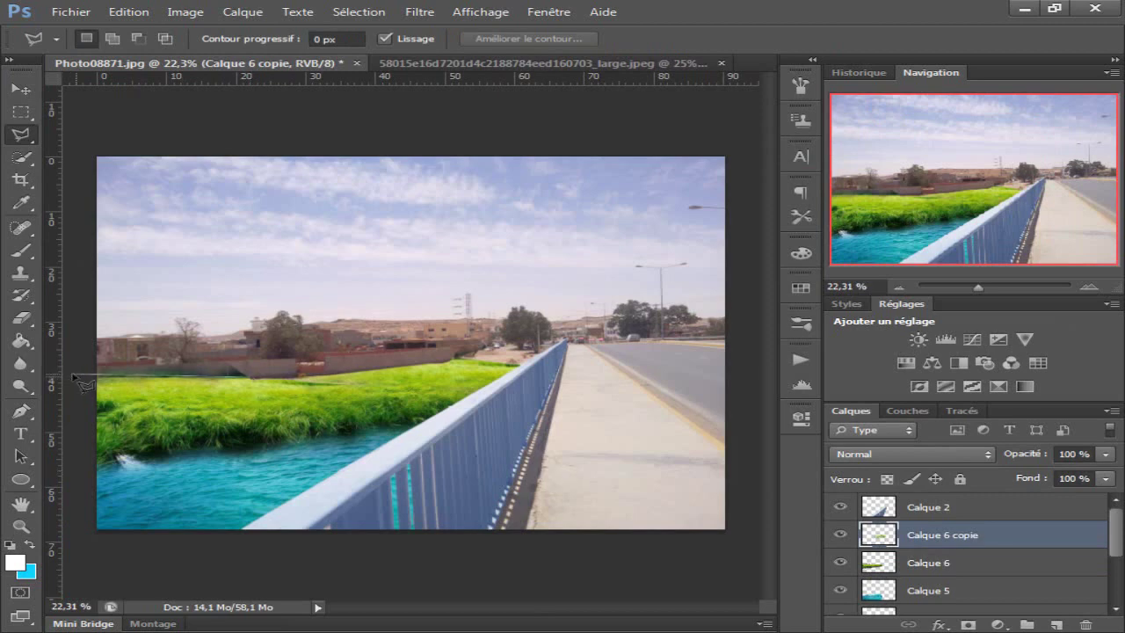
key(ctrl+d)
key(m)
key(w)
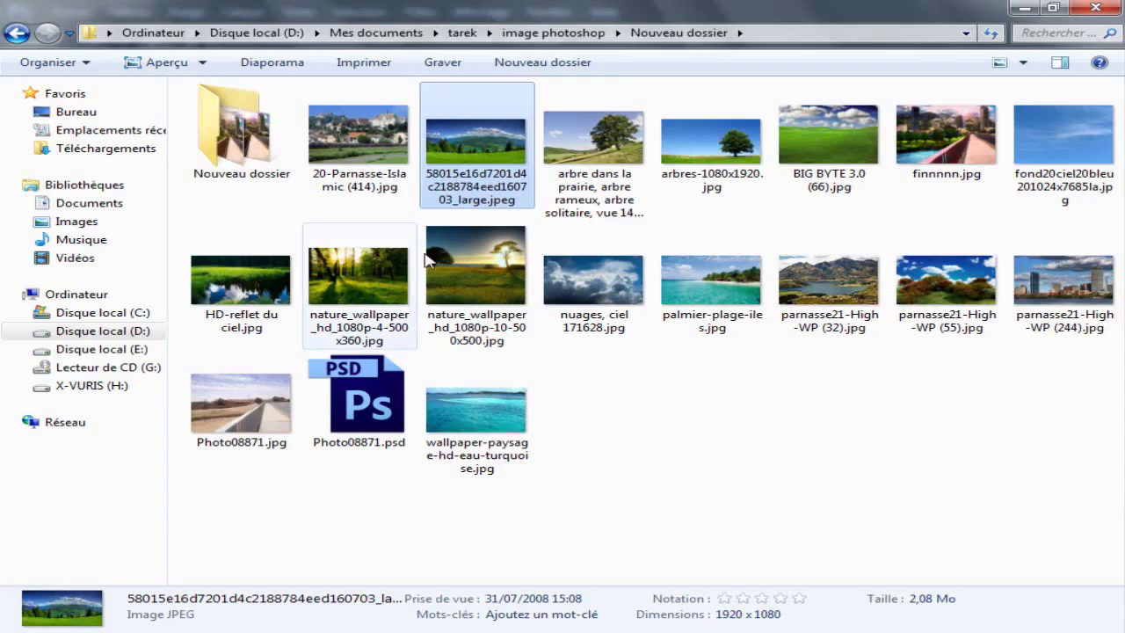
key(alt+Tab)
double_click(970, 267)
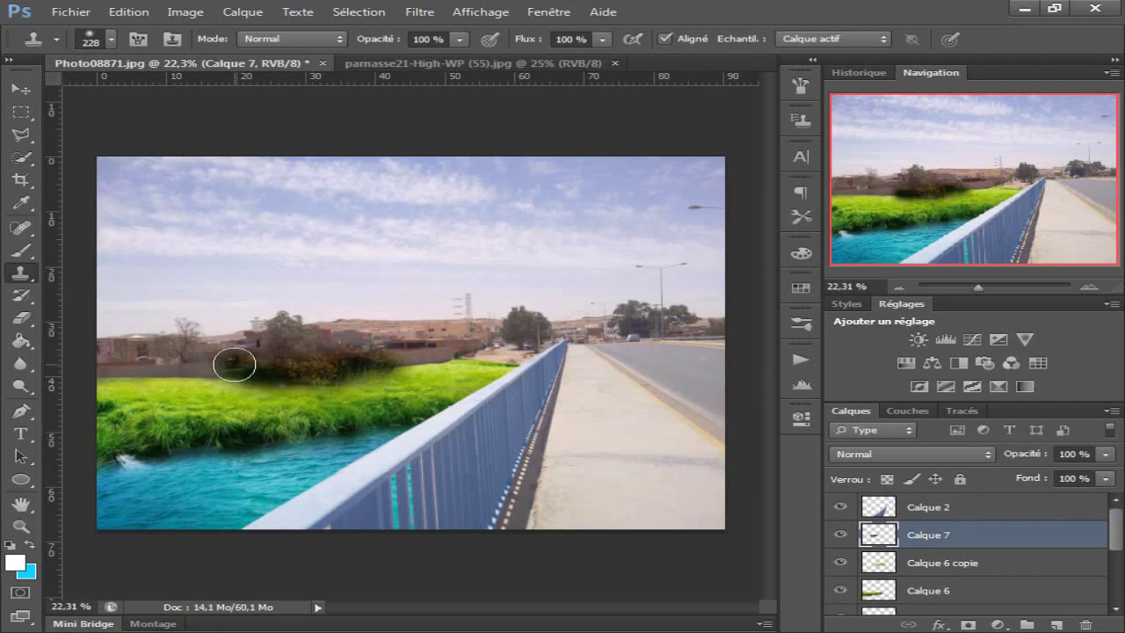
Select Calque 1, then open the city skyline photo and paste it in as Calque 7.
click(21, 157)
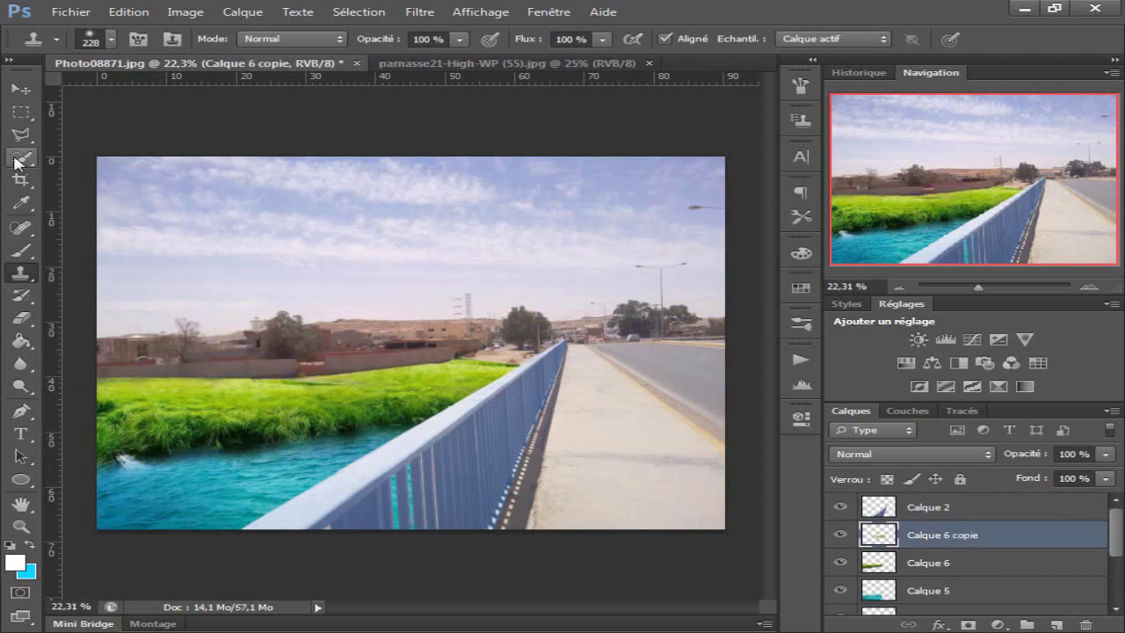
scroll(923, 563, down, 5)
click(886, 602)
key(alt+Tab)
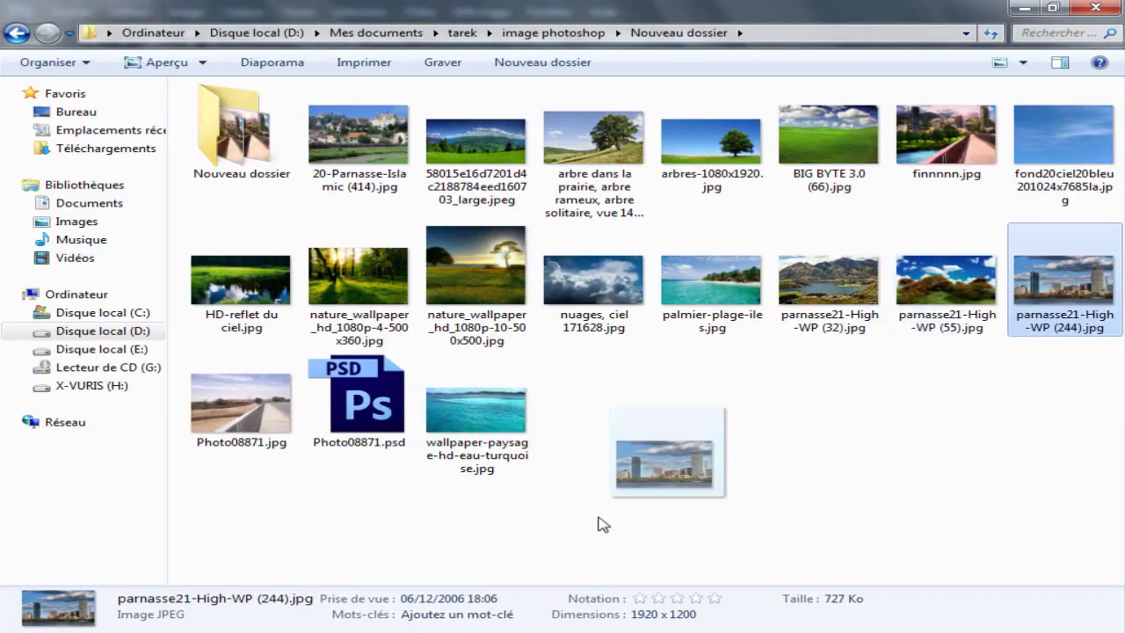
double_click(1049, 289)
key(ctrl+v)
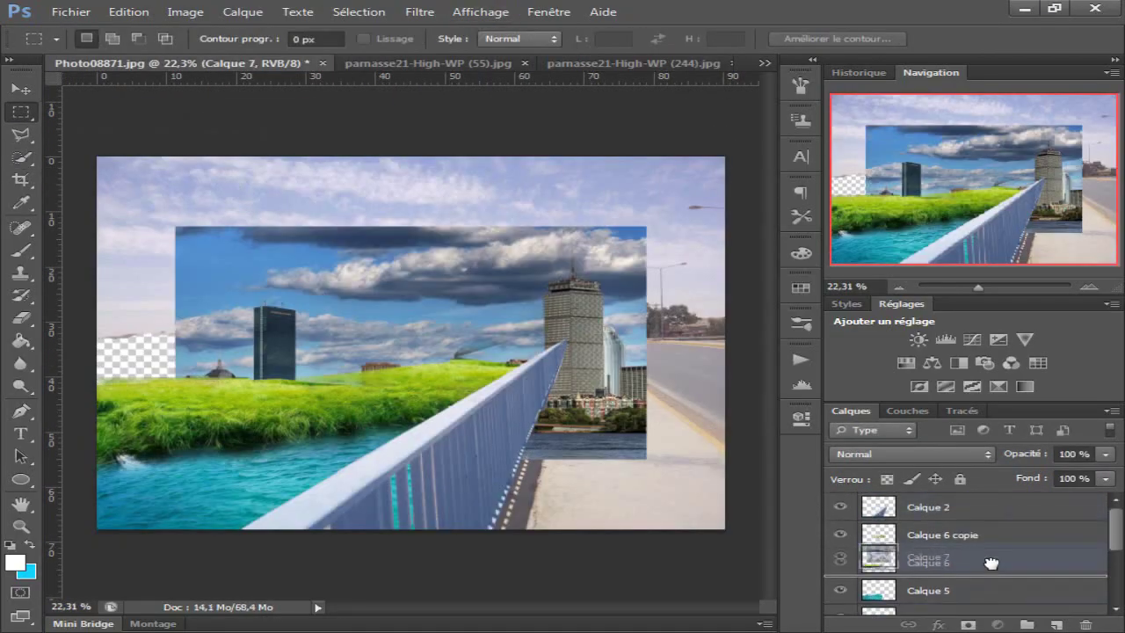
Stretch the skyline layer Calque 7 wider and delete its strip right of the bridge.
drag(547, 294, 565, 295)
key(Return)
key(m)
drag(682, 158, 622, 374)
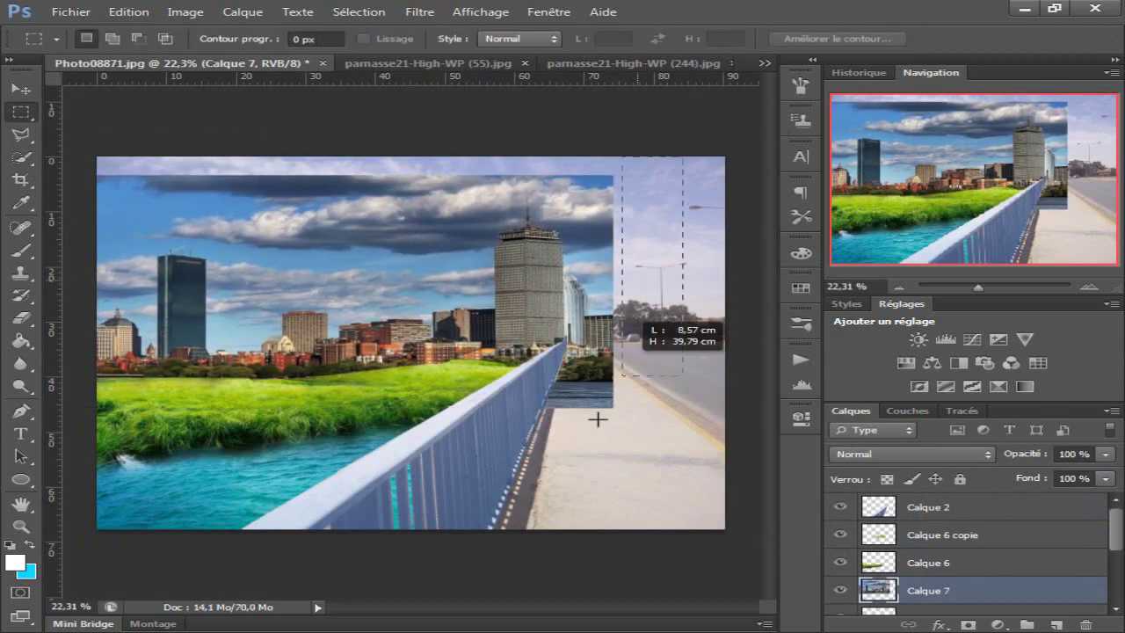
key(Delete)
key(ctrl+d)
key(l)
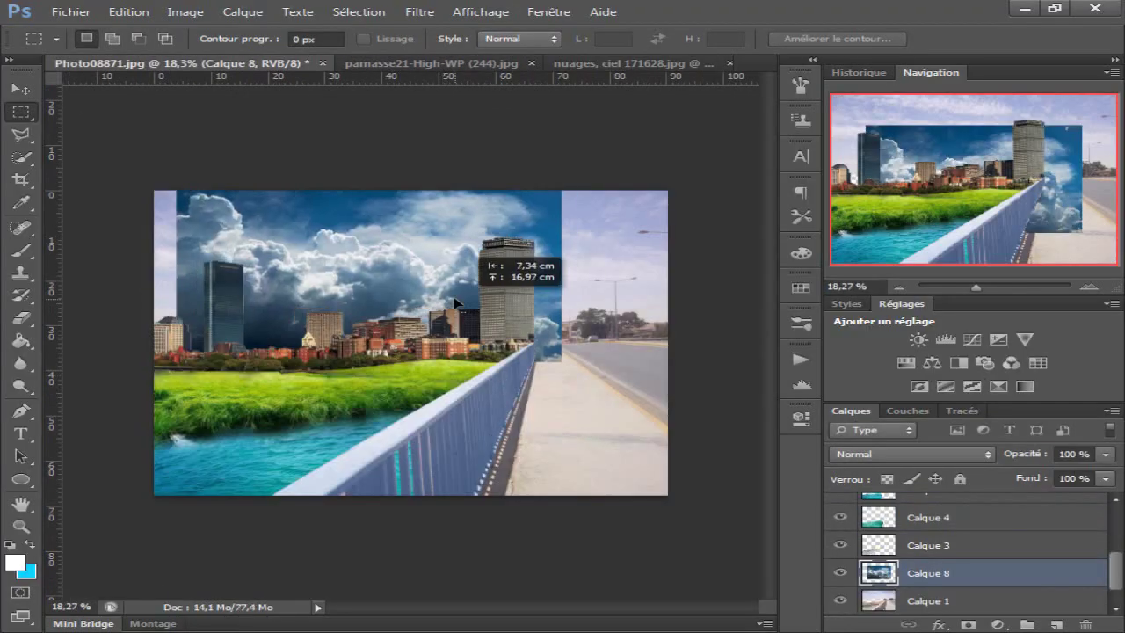
Rotate cloud layer Calque 8 back to level, hide it, and select Calque 1.
drag(493, 413, 615, 276)
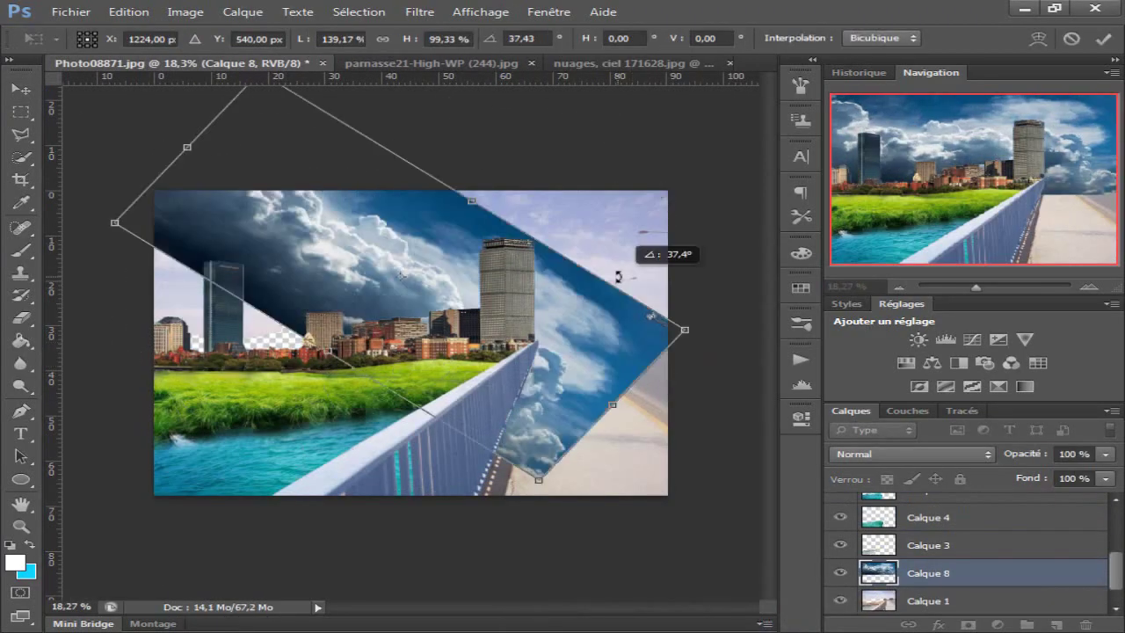
key(Return)
click(840, 572)
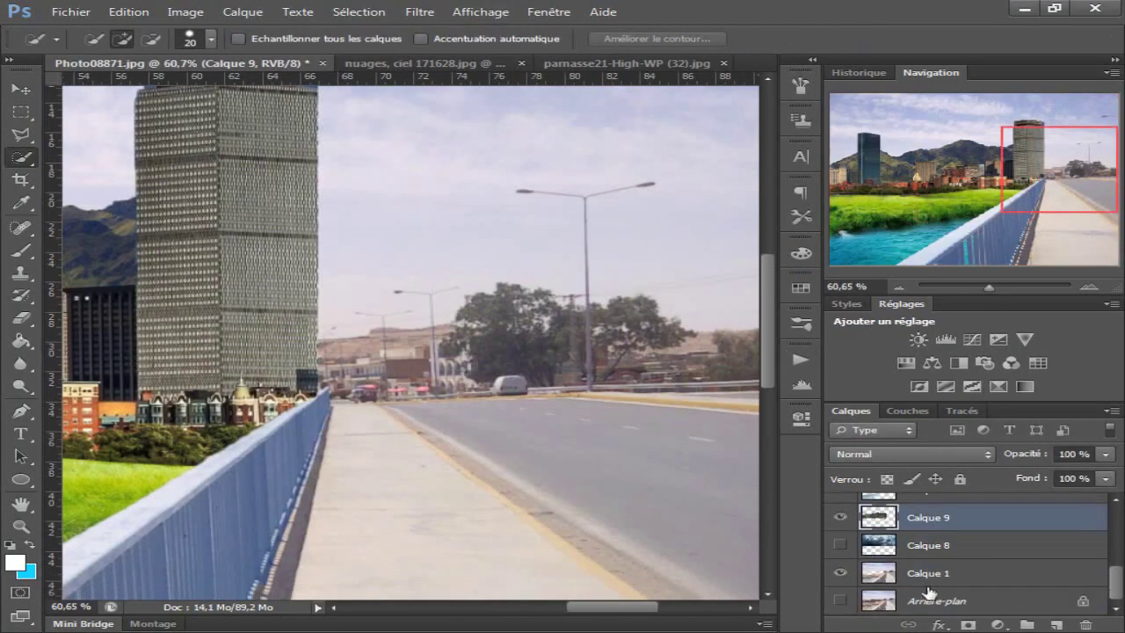
click(928, 579)
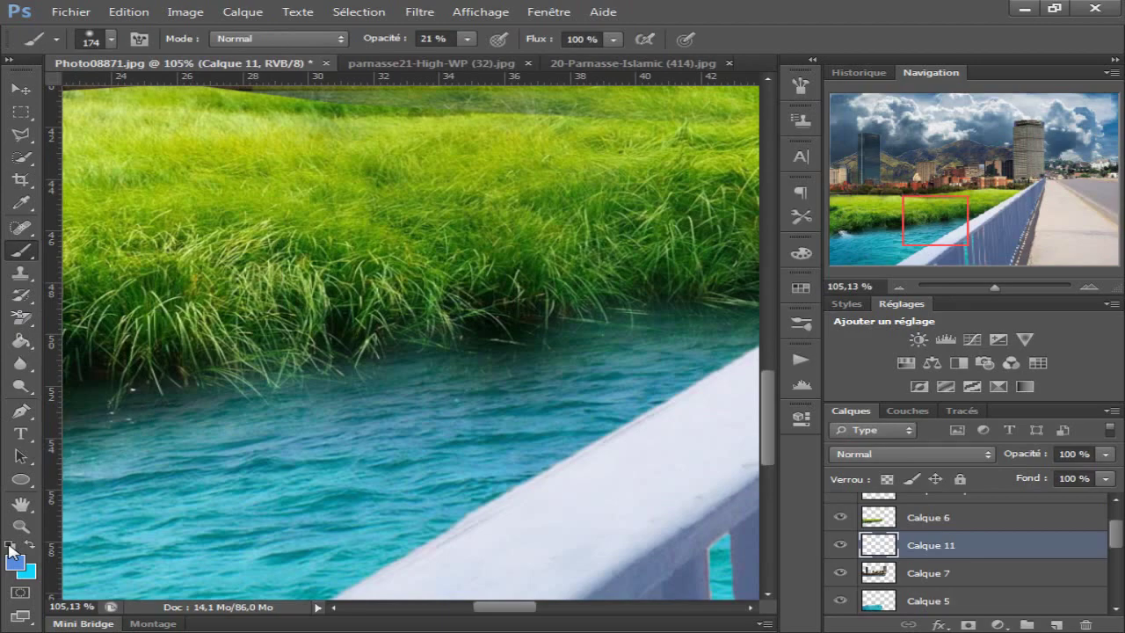
Reset colours to default black and white and deselect before erasing the tree photo's sky.
click(9, 546)
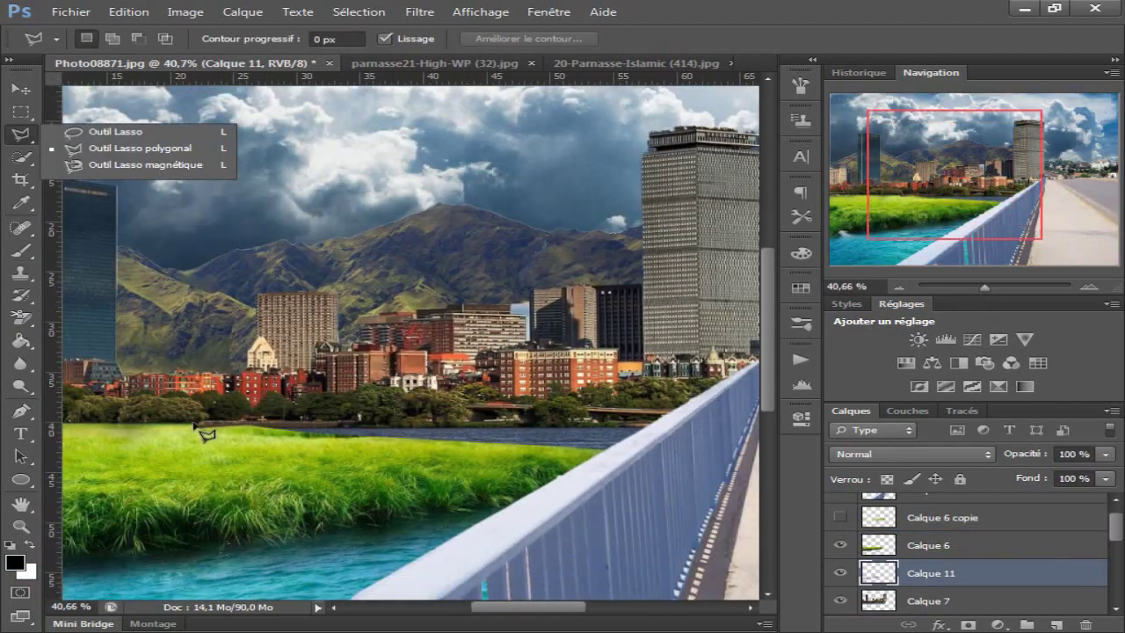
key(ctrl+d)
drag(20, 271, 145, 301)
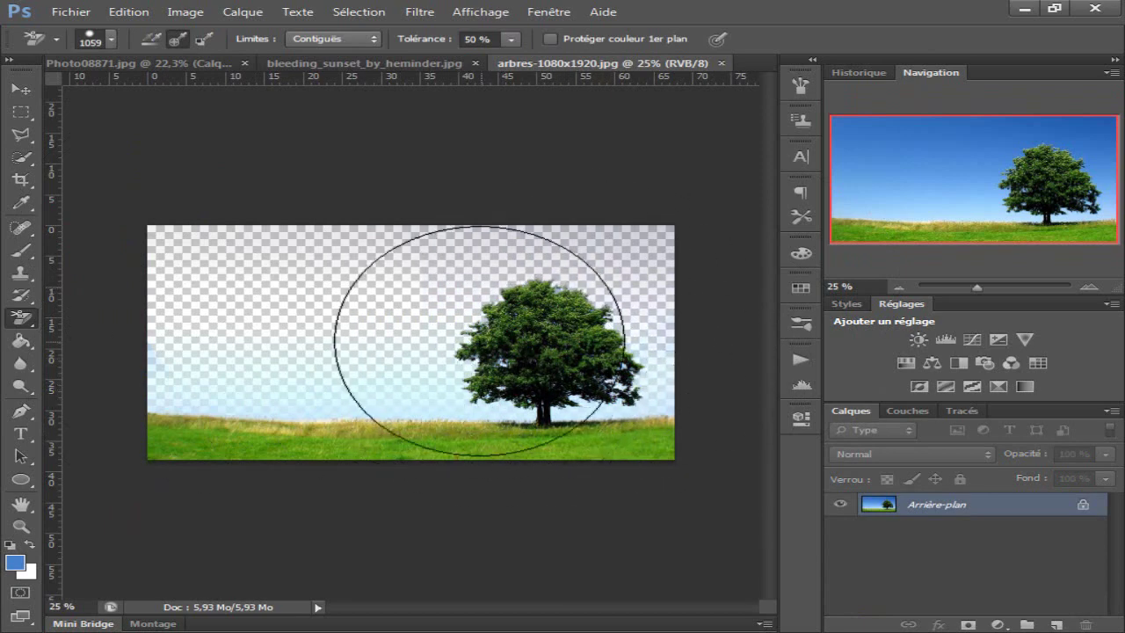
Erase the remaining blue sky around the tree in arbres-1080x1920.jpg.
drag(479, 341, 627, 377)
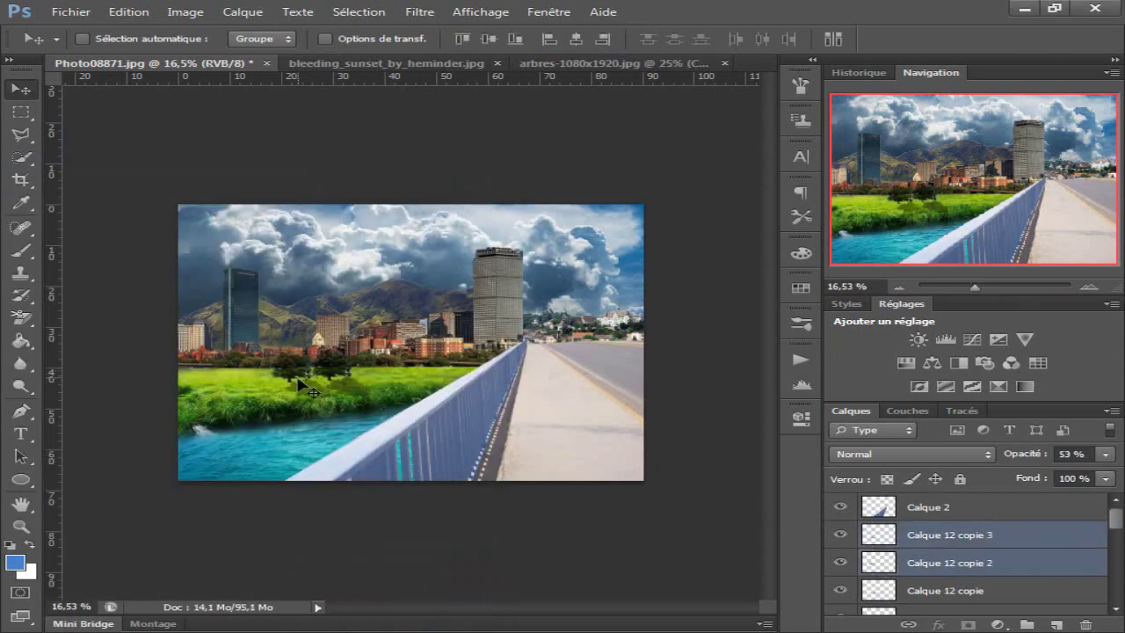
Line the grass with more tree copies toward the bridge, then flatten the image.
drag(330, 369, 314, 383)
key(ctrl+z)
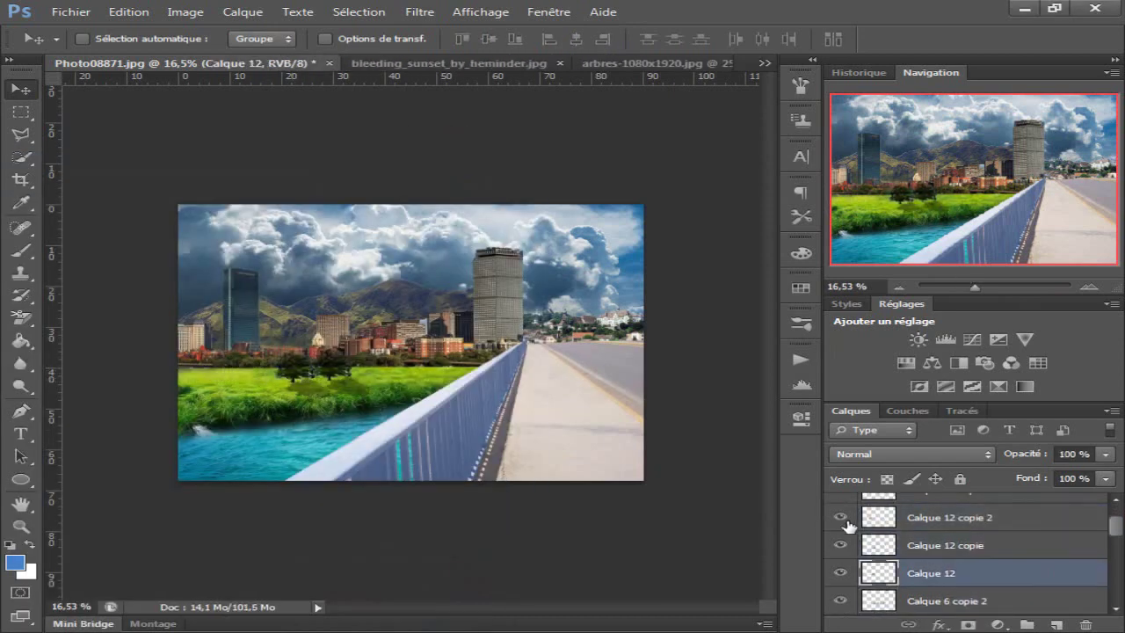
drag(236, 397, 430, 396)
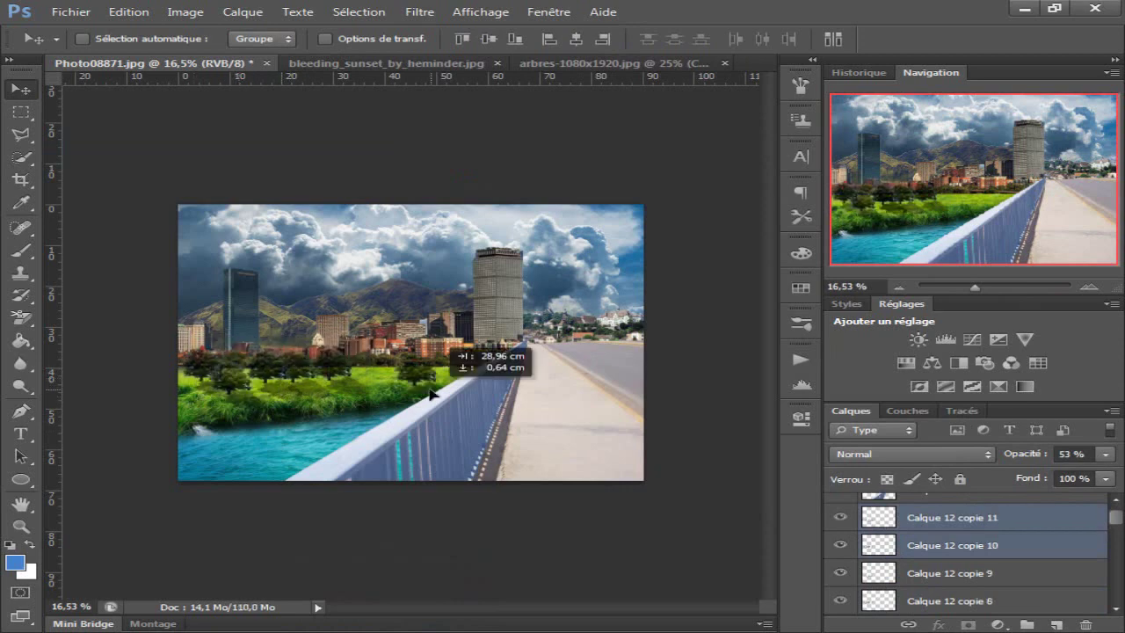
right_click(957, 545)
click(764, 459)
Try Lens Flare placements at the top-left and lower-left, undoing each attempt.
click(419, 11)
click(540, 266)
click(702, 266)
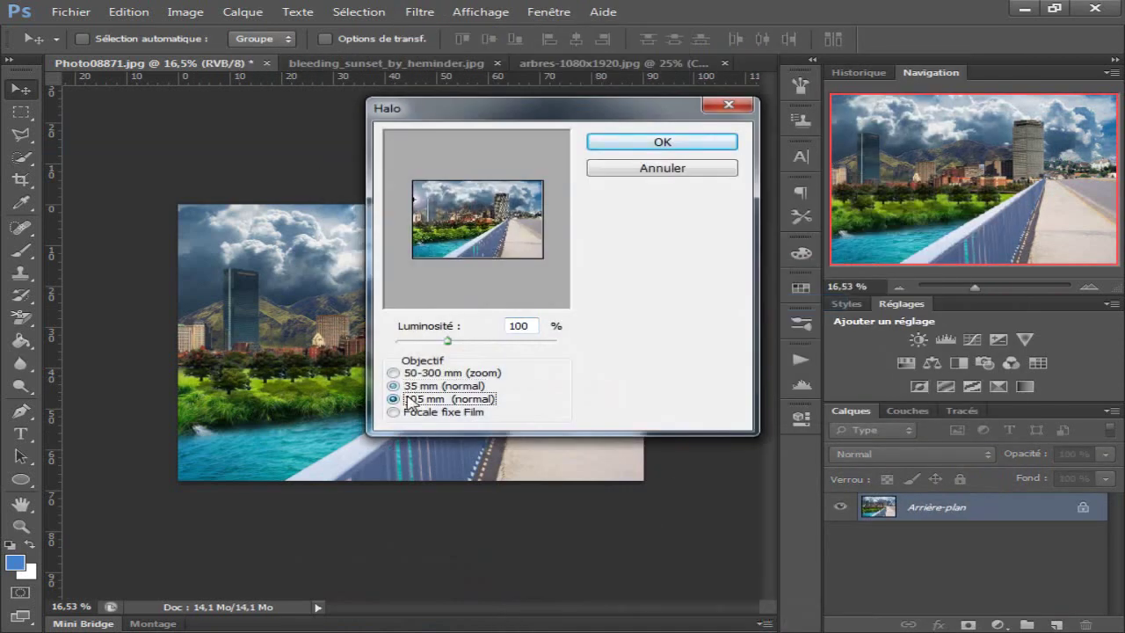
click(654, 138)
key(ctrl+z)
click(419, 11)
click(724, 302)
click(662, 141)
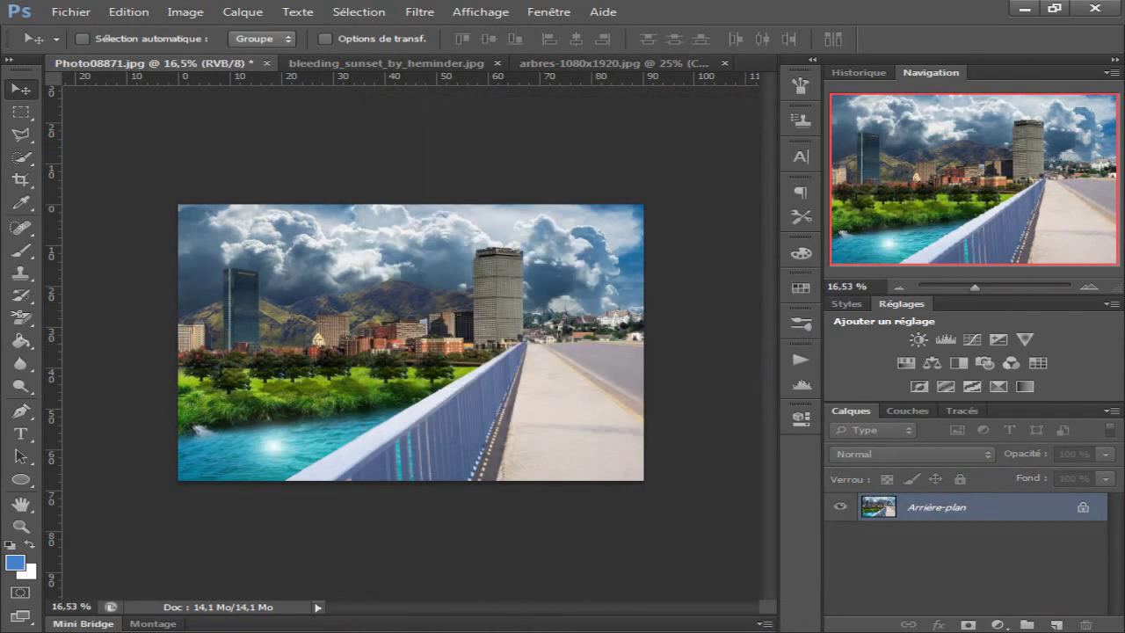
key(ctrl+z)
Apply a 105 mm lens flare at 74% brightness centred over the water.
click(419, 11)
click(724, 301)
click(642, 140)
key(ctrl+z)
click(419, 12)
click(725, 301)
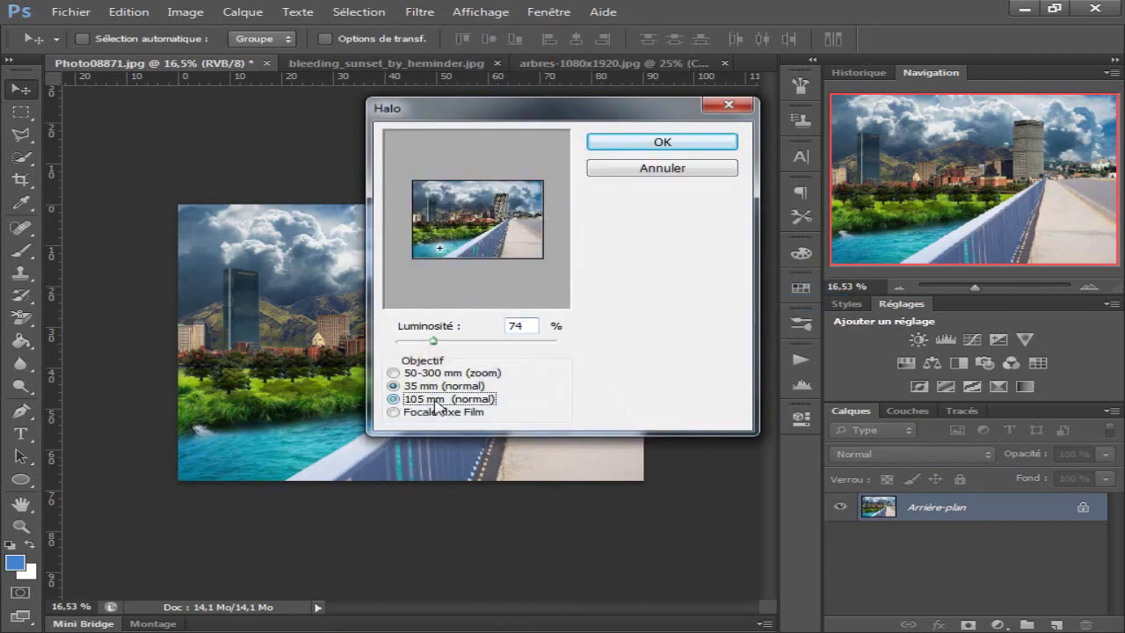
click(642, 141)
click(419, 11)
click(725, 302)
click(642, 140)
Duplicate the layer and grade it with Color Efex Pro 4's Contrast Color Range.
key(ctrl+j)
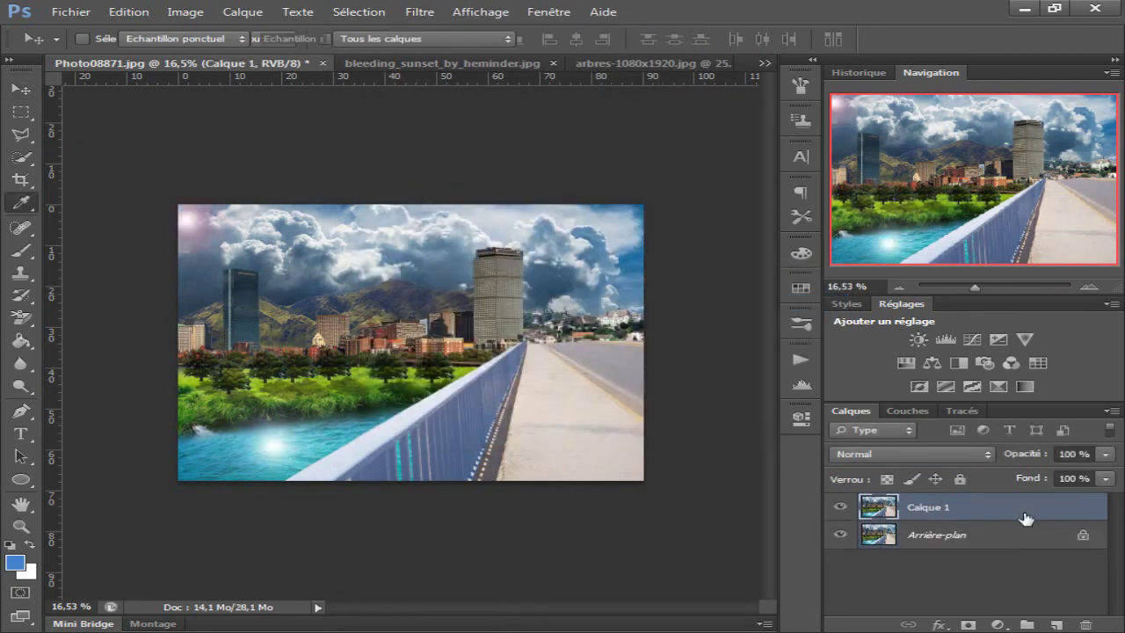
click(419, 11)
click(747, 375)
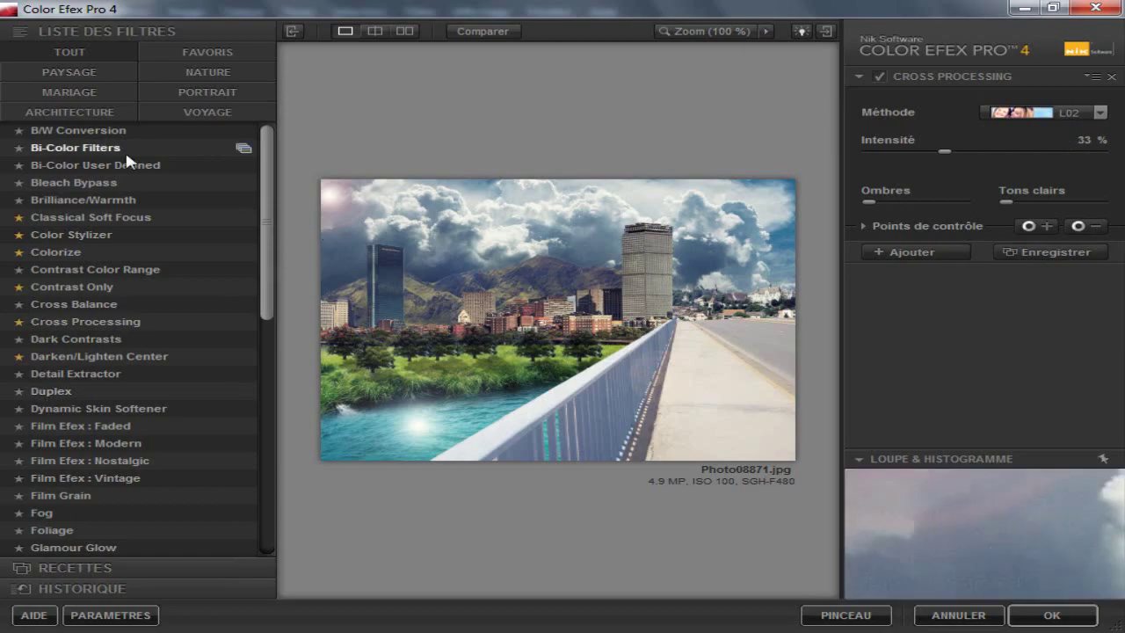
click(74, 182)
click(72, 286)
click(95, 269)
click(1051, 614)
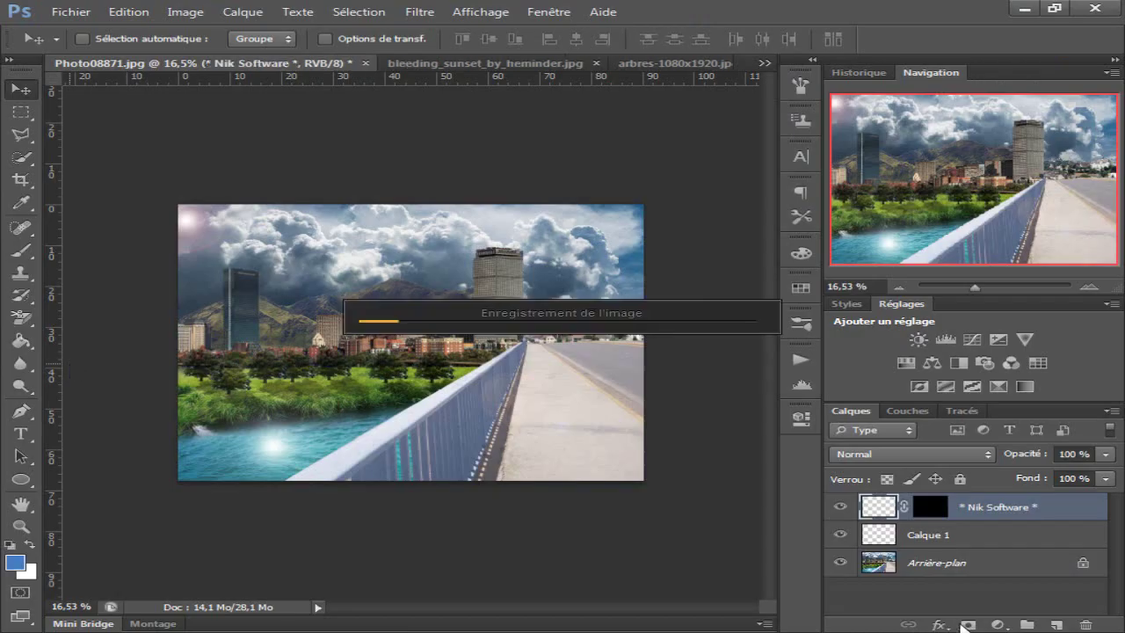
Paint blue strokes blended as Lumière ponctuelle and reduce the saturation with Teinte/Saturation.
key(b)
drag(630, 182, 603, 372)
click(911, 453)
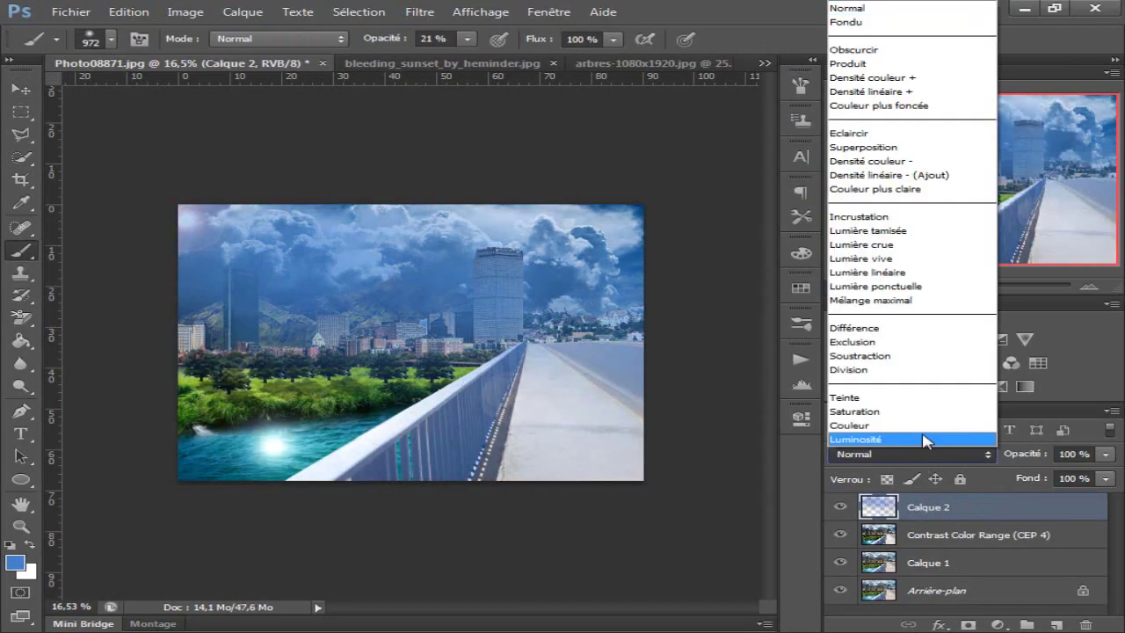
click(857, 283)
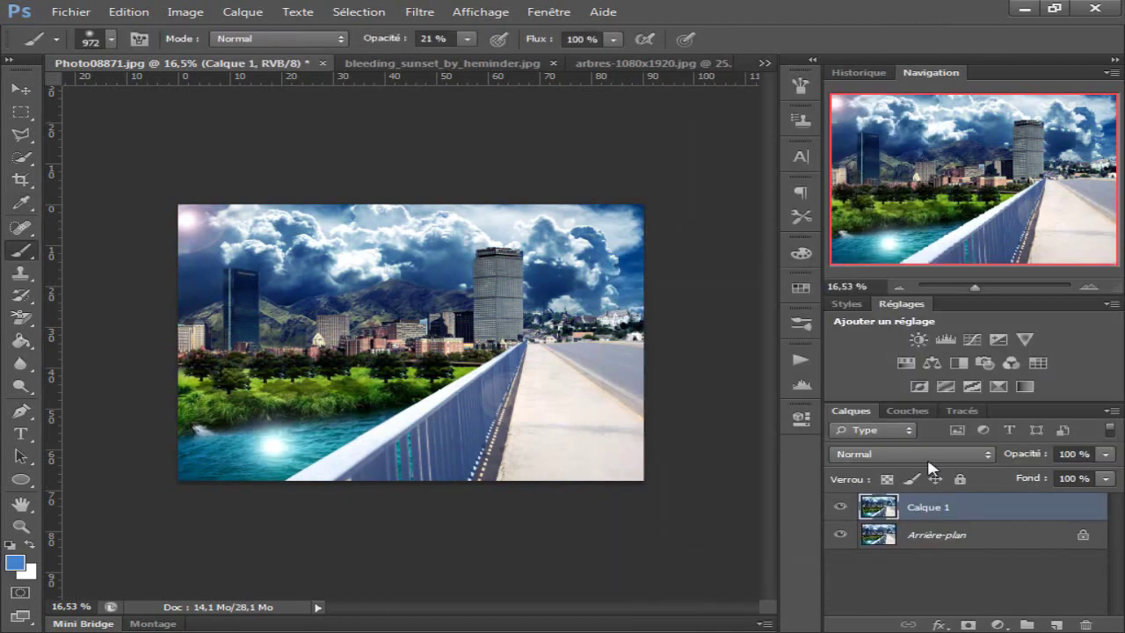
key(ctrl+u)
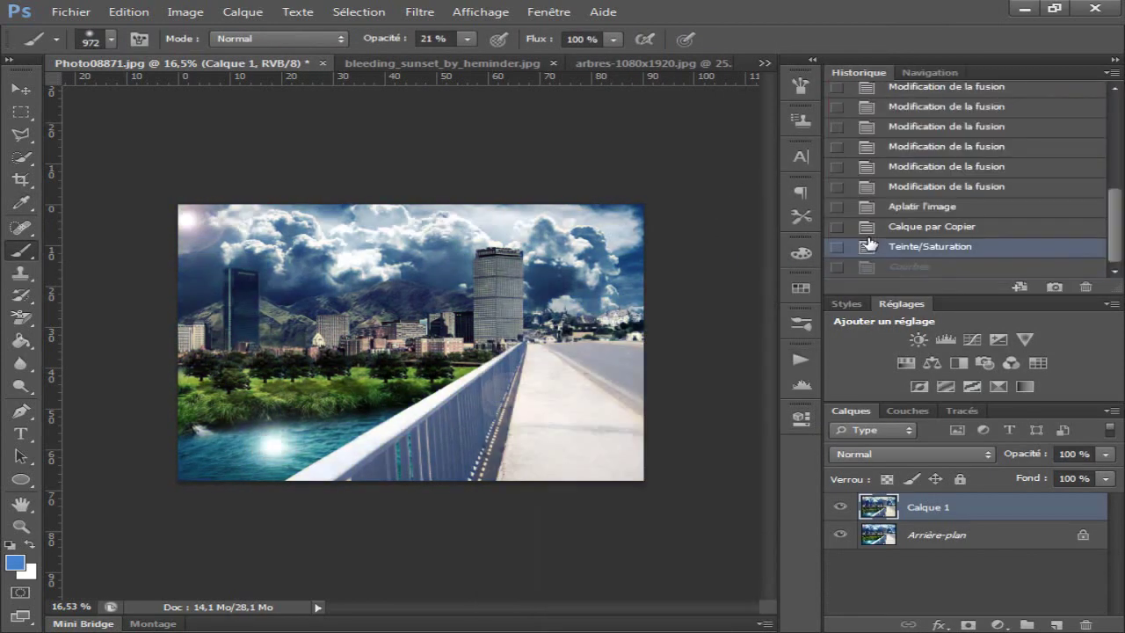
Add the designer's name and 'DESIGNE' text layers, scaled and moved to the bottom-left.
key(t)
click(480, 313)
drag(423, 401, 418, 337)
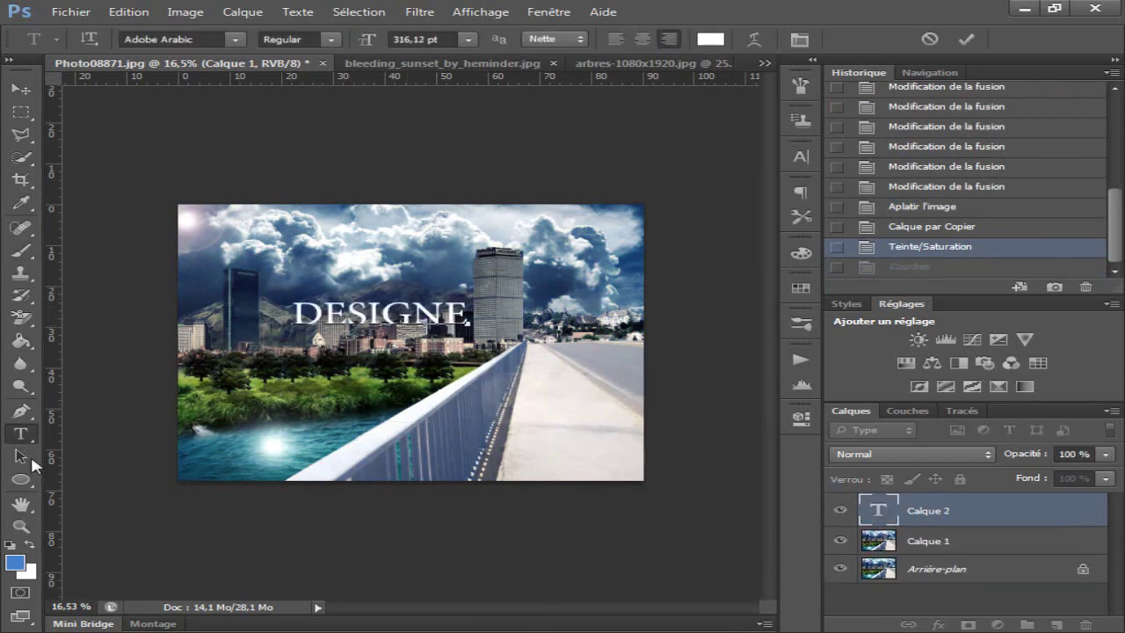
click(417, 337)
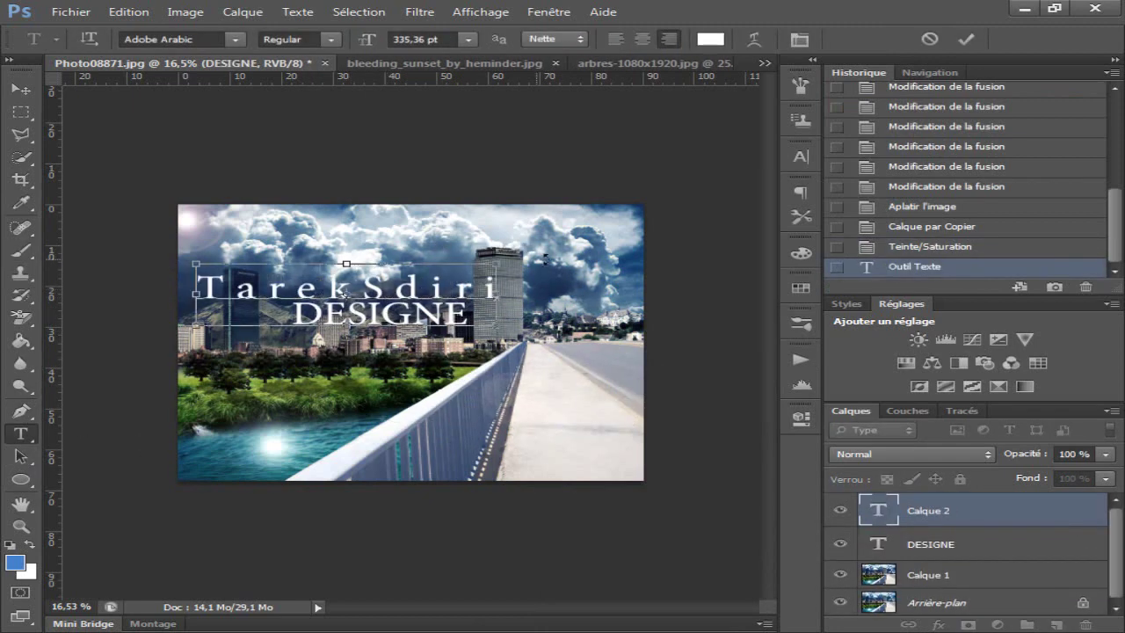
key(v)
key(ctrl+t)
shift+click(929, 544)
drag(496, 325, 422, 299)
key(Return)
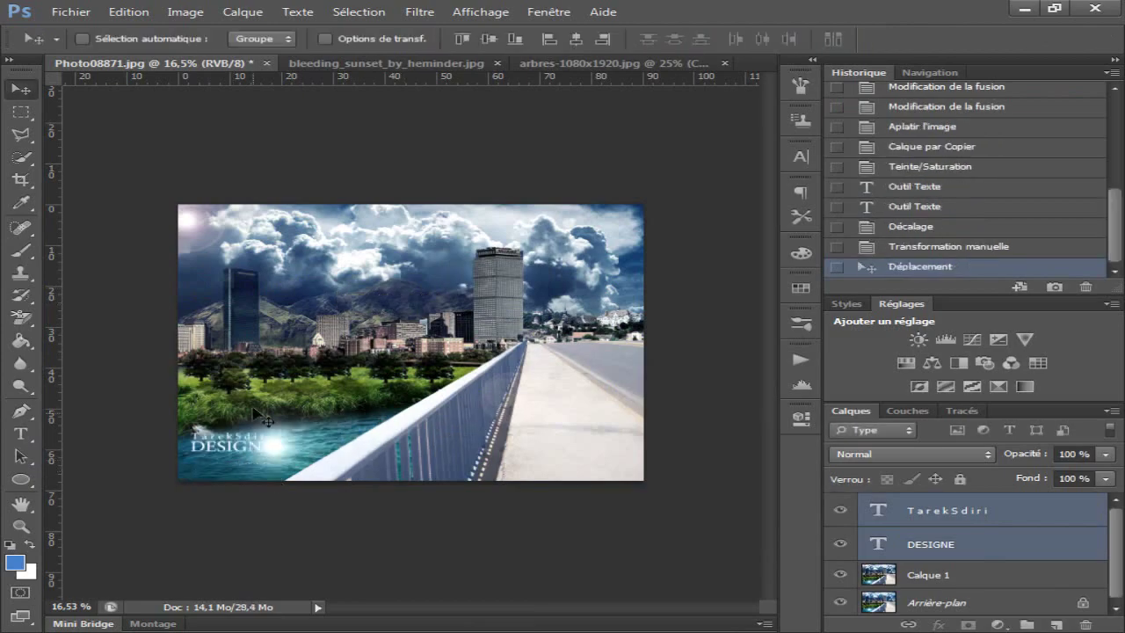